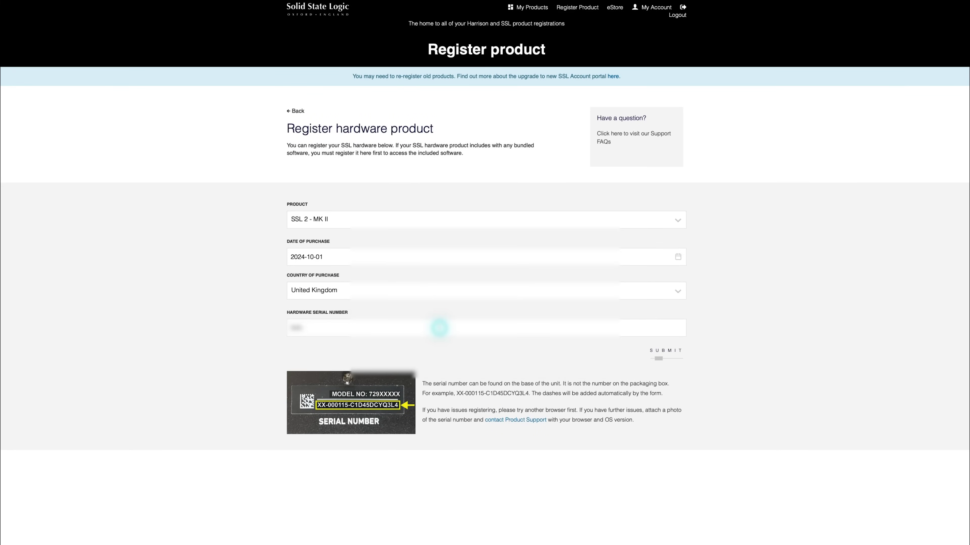
# Register the SSL 2 MK II with its serial number and view it under My Products
pyautogui.hotkey('ctrl', 'v')
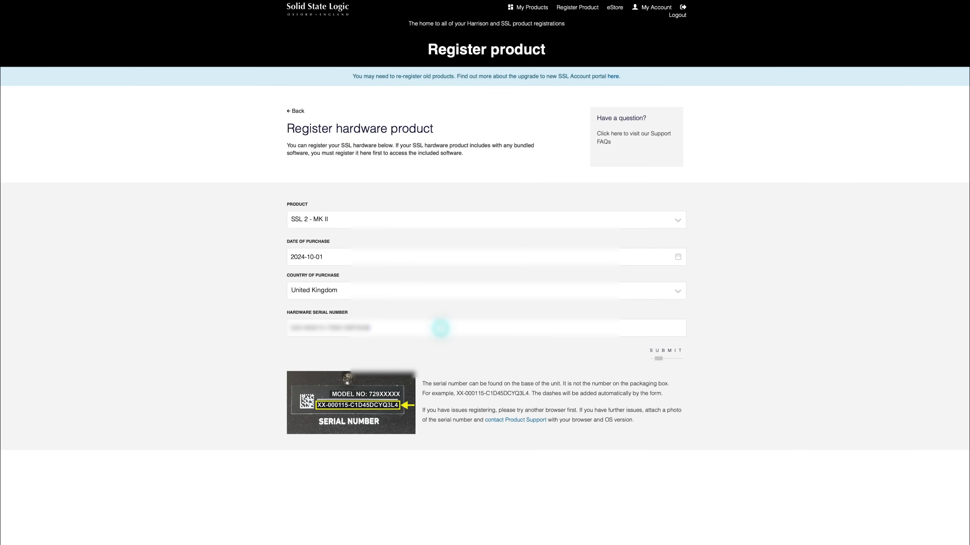
pyautogui.click(671, 354)
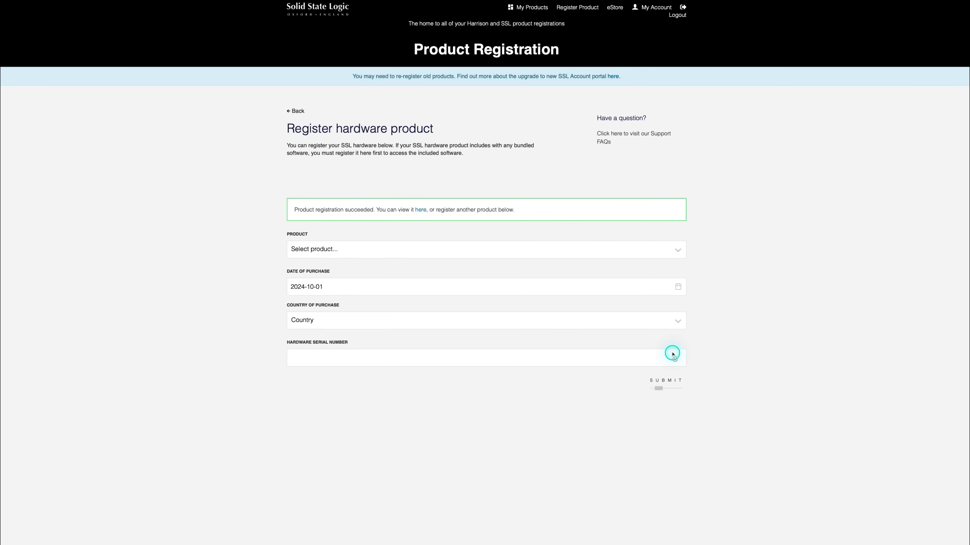
pyautogui.click(420, 209)
pyautogui.scroll(-10, 420, 210)
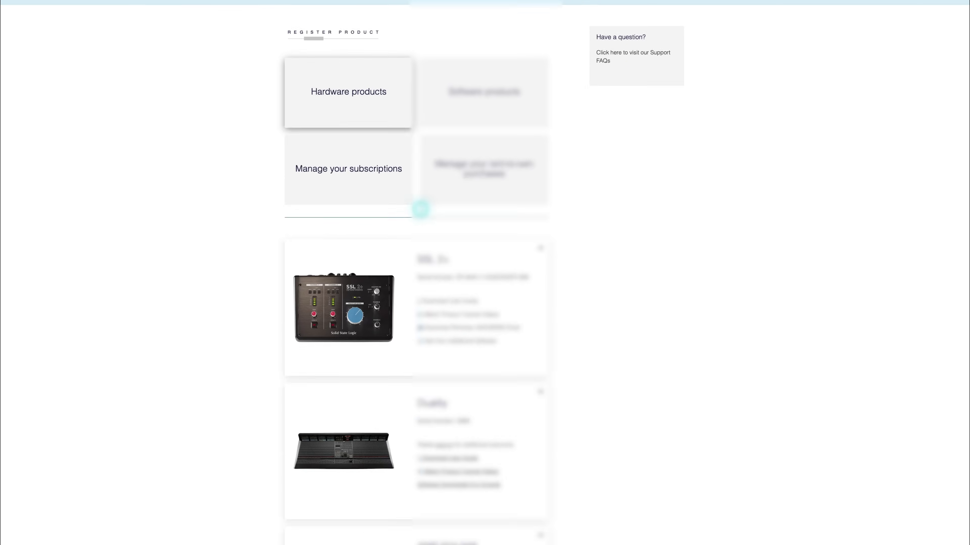
pyautogui.scroll(-10, 421, 209)
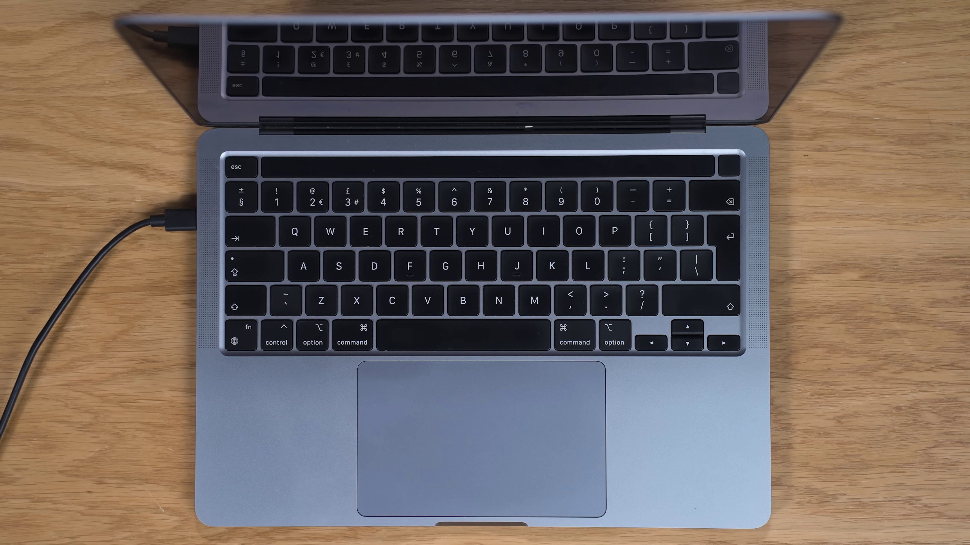
# Set SSL 2 Mk II as both the input and output device in macOS Sound
pyautogui.click(293, 226)
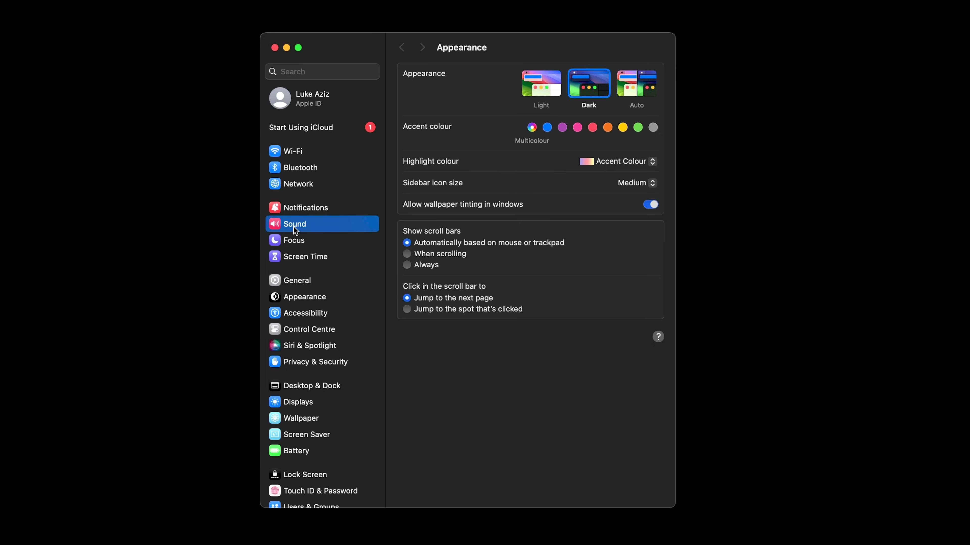
pyautogui.click(444, 324)
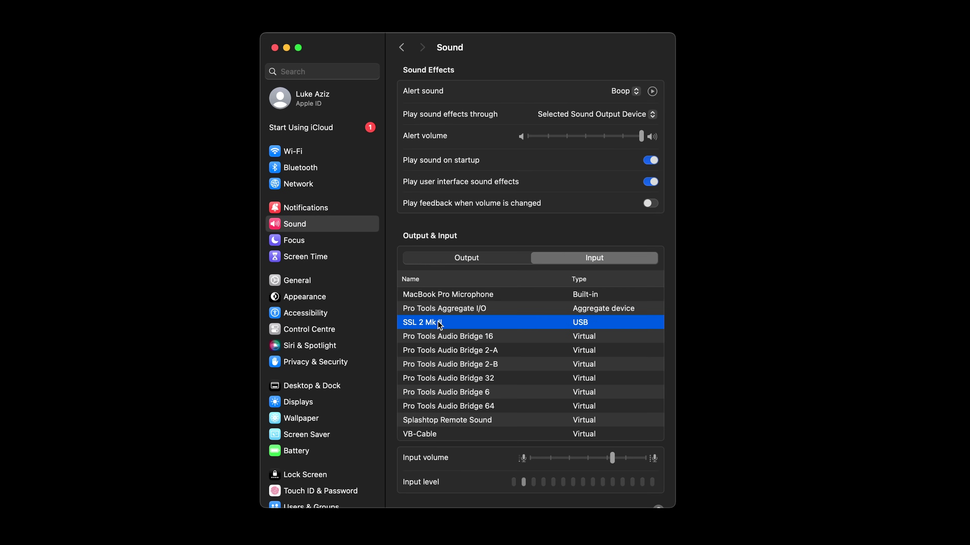
pyautogui.click(482, 259)
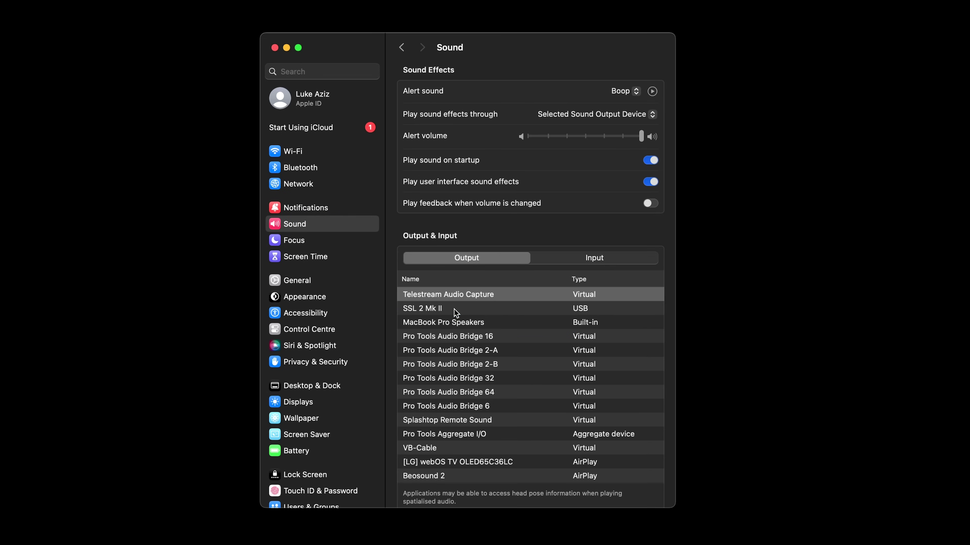
pyautogui.click(455, 310)
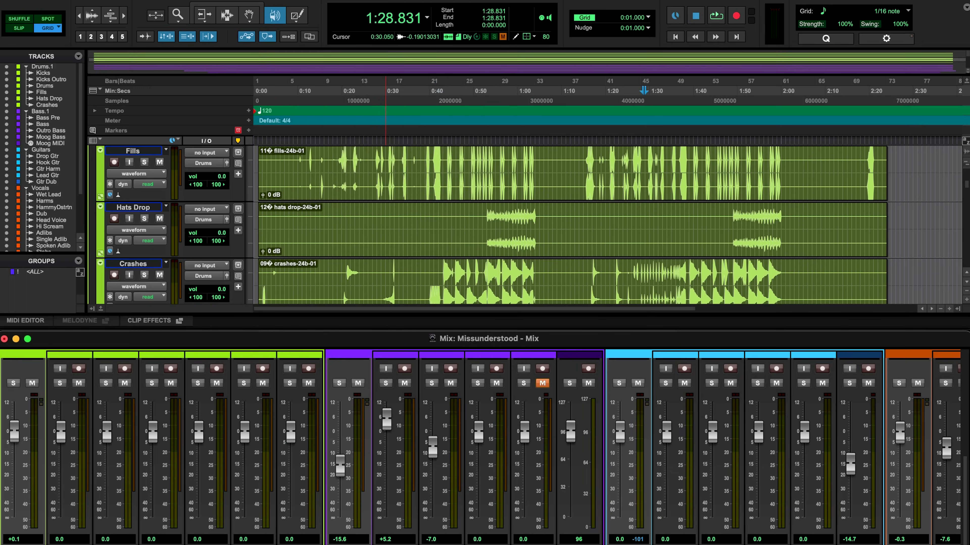
# Select SSL 2 Mk II as the Pro Tools playback engine and confirm
pyautogui.click(336, 1)
pyautogui.click(357, 19)
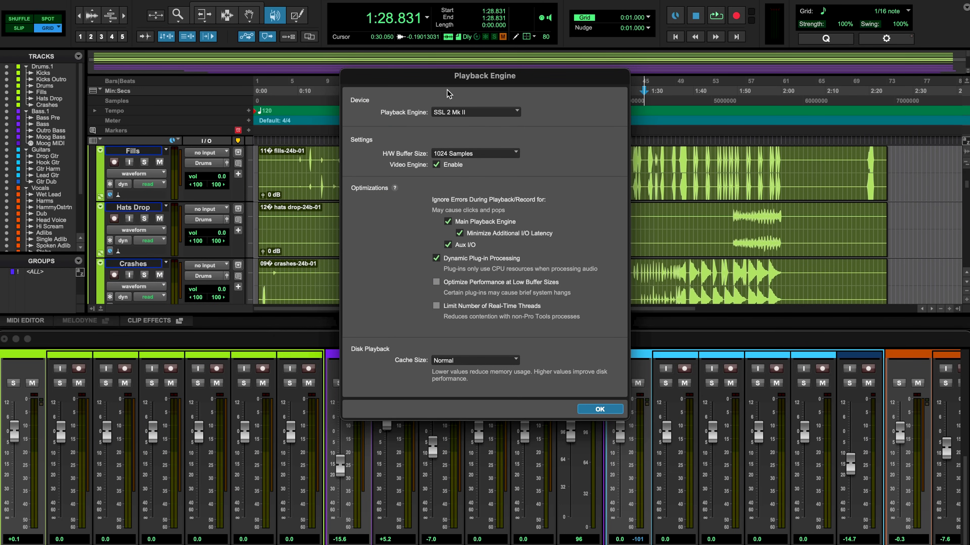
pyautogui.click(496, 111)
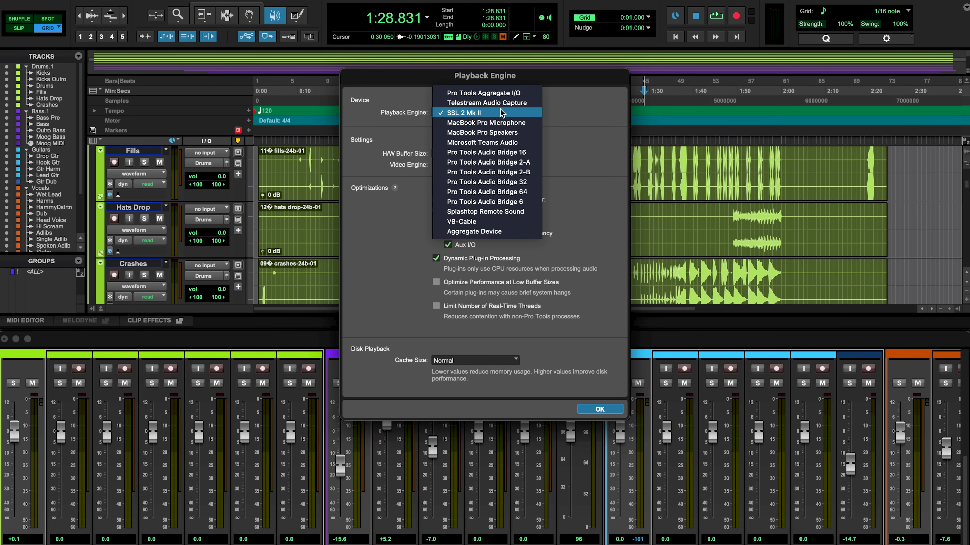
pyautogui.click(590, 410)
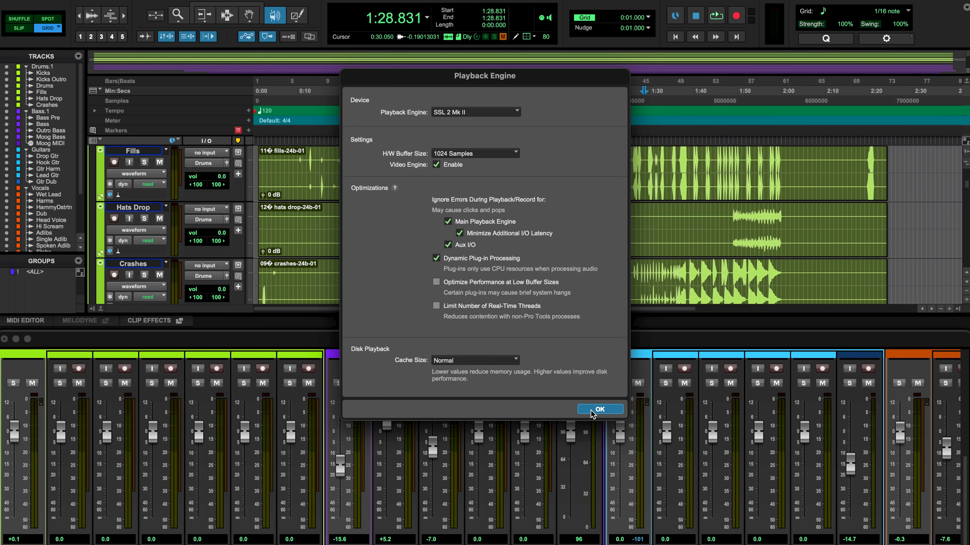
pyautogui.click(590, 411)
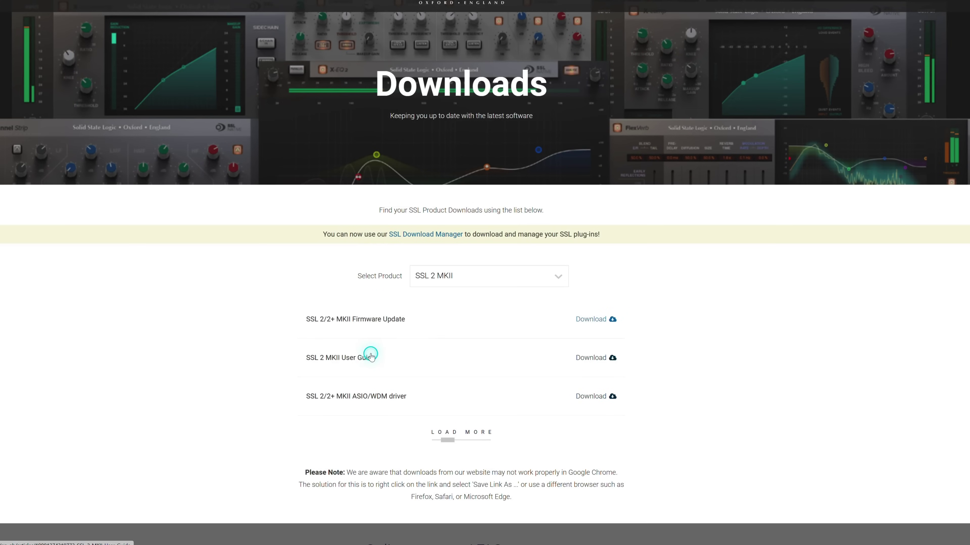
# List the SSL 2 MKII downloads and fetch the SSL 2/2+ MKII ASIO/WDM driver, dismissing the EULA
pyautogui.click(368, 353)
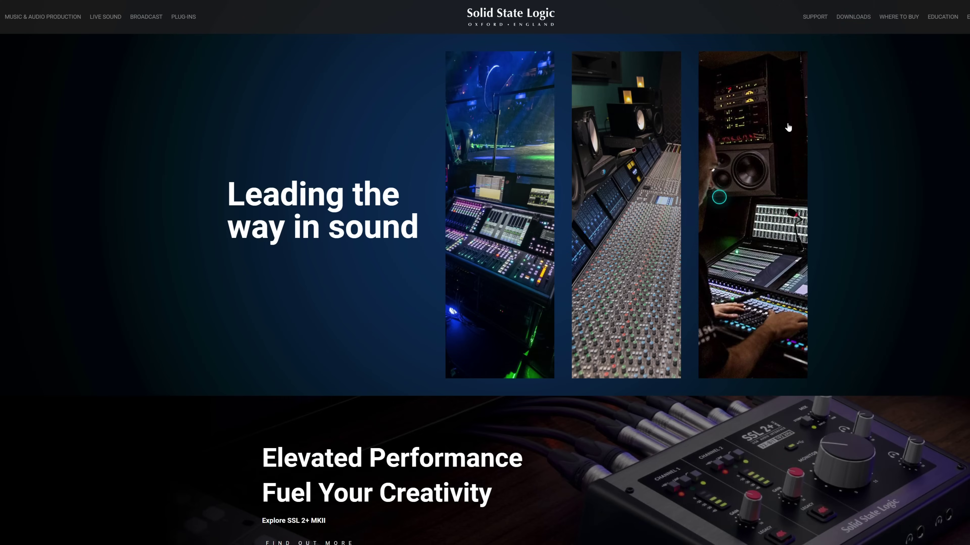
pyautogui.click(860, 16)
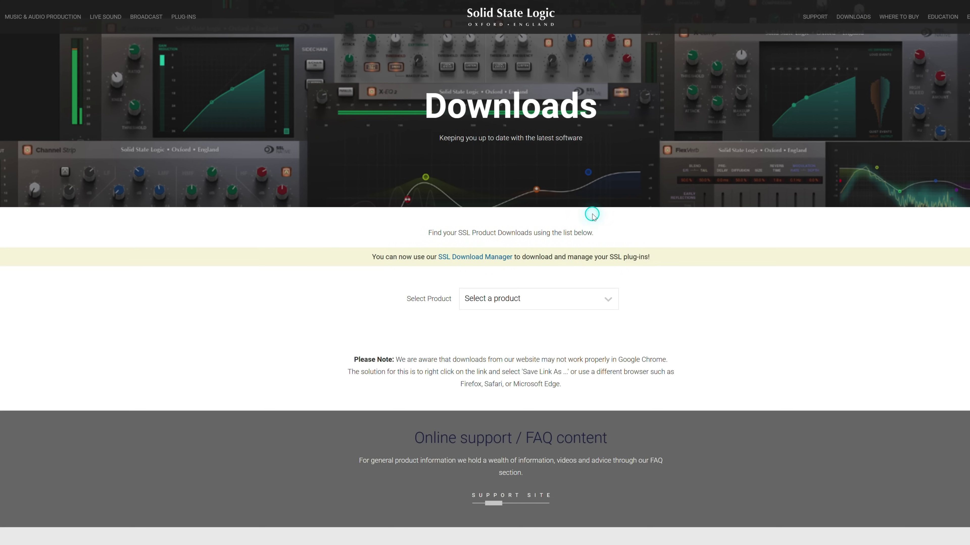
pyautogui.click(516, 300)
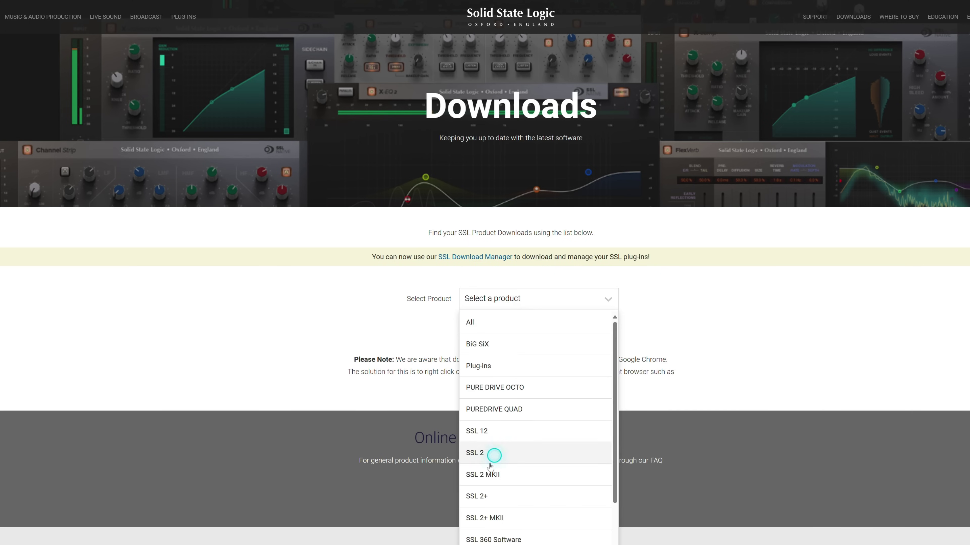
pyautogui.click(491, 475)
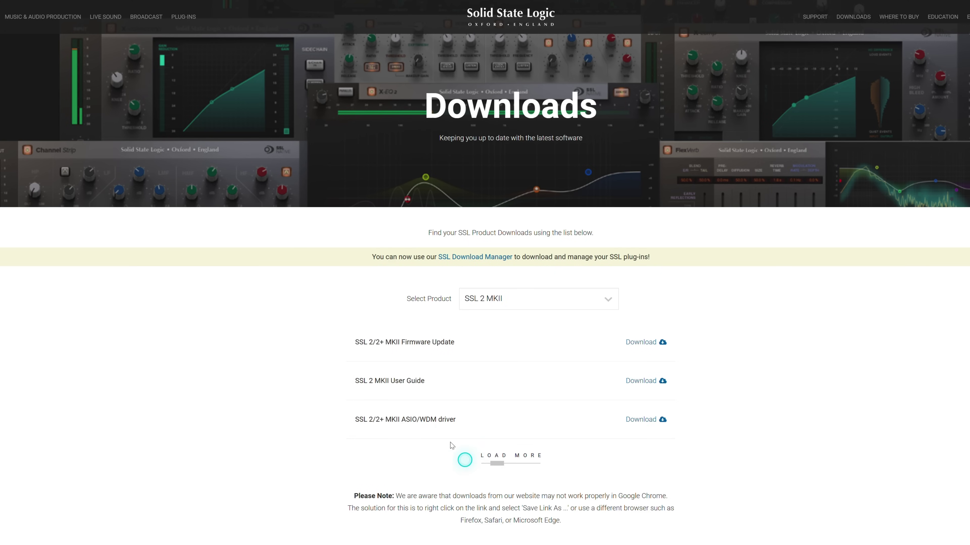
pyautogui.click(441, 423)
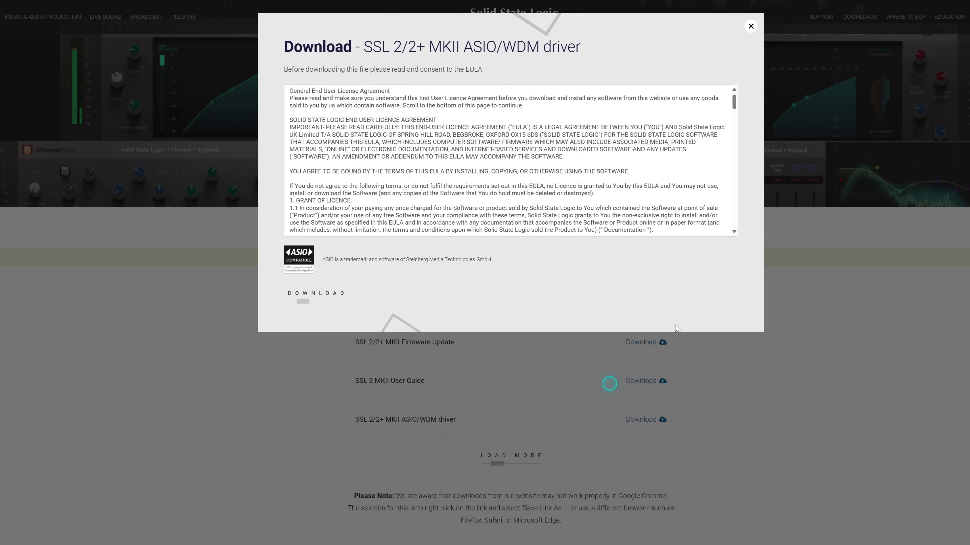
pyautogui.click(751, 24)
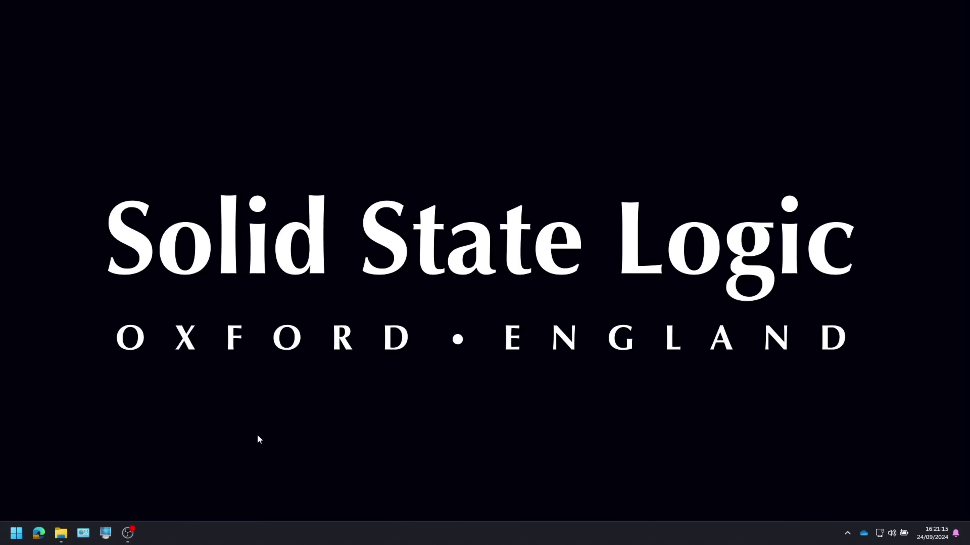
# Launch the SSL USB Control Panel via a 'usb' search and bring it to the front
pyautogui.press('super')
pyautogui.write('usb')
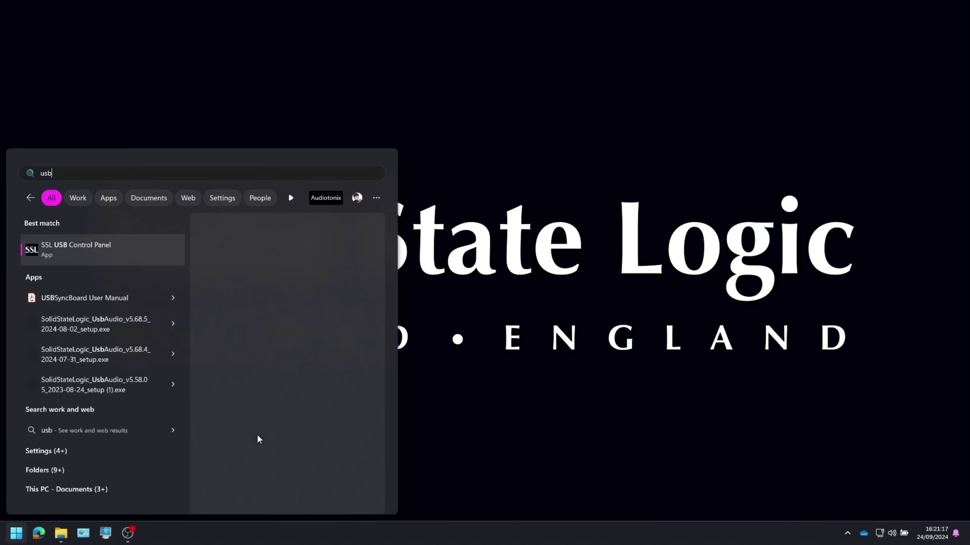
pyautogui.press('Return')
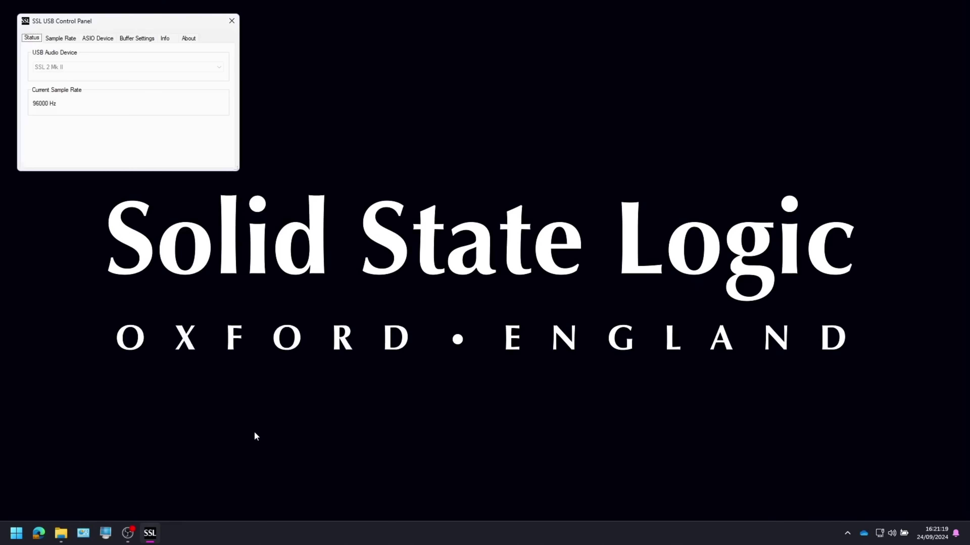
pyautogui.click(848, 534)
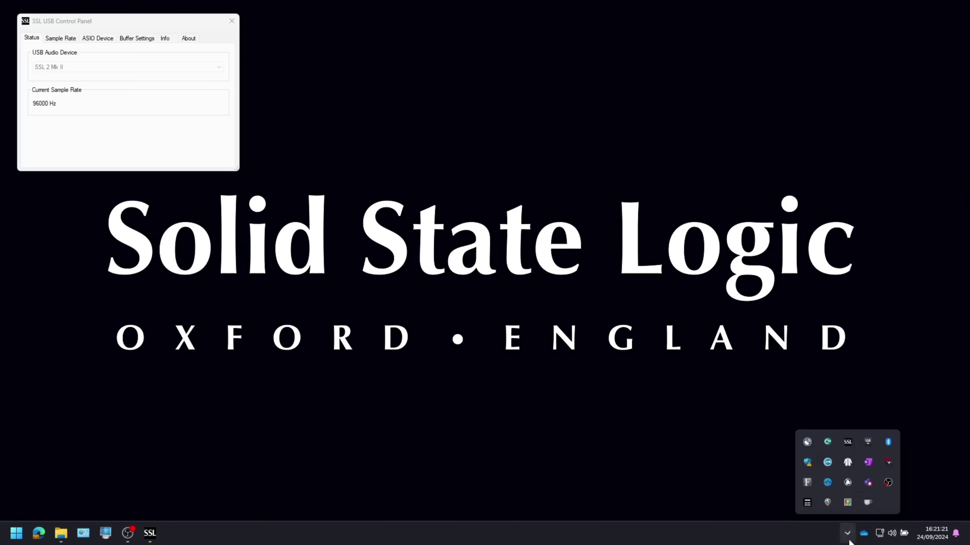
pyautogui.click(844, 442)
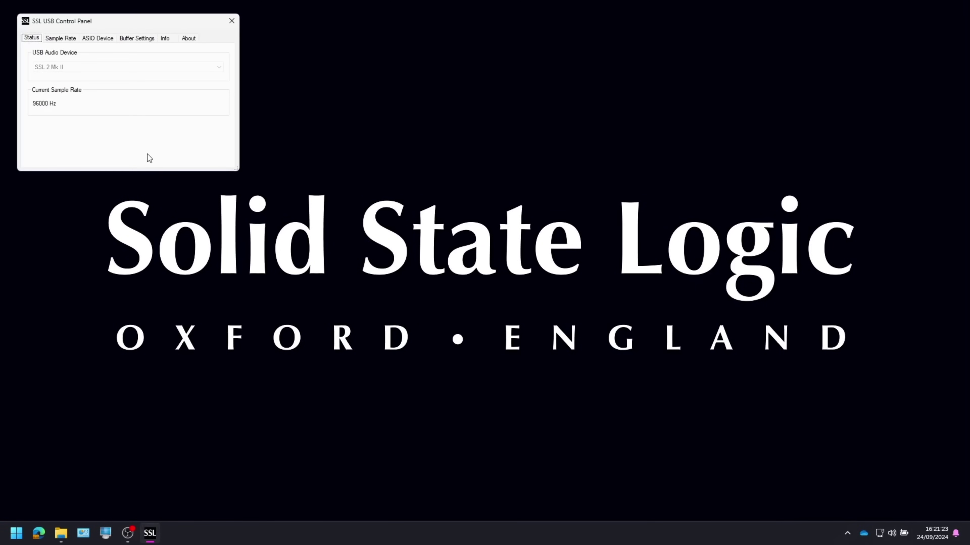
# Keep 96000 Hz sample rate and 512-sample ASIO buffer, toggling Safe Mode off and back on
pyautogui.click(56, 40)
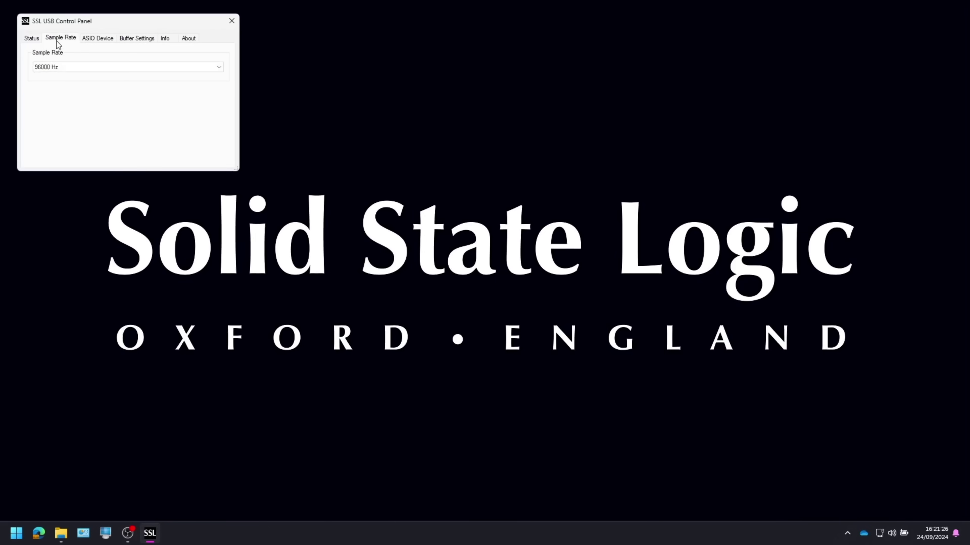
pyautogui.click(144, 38)
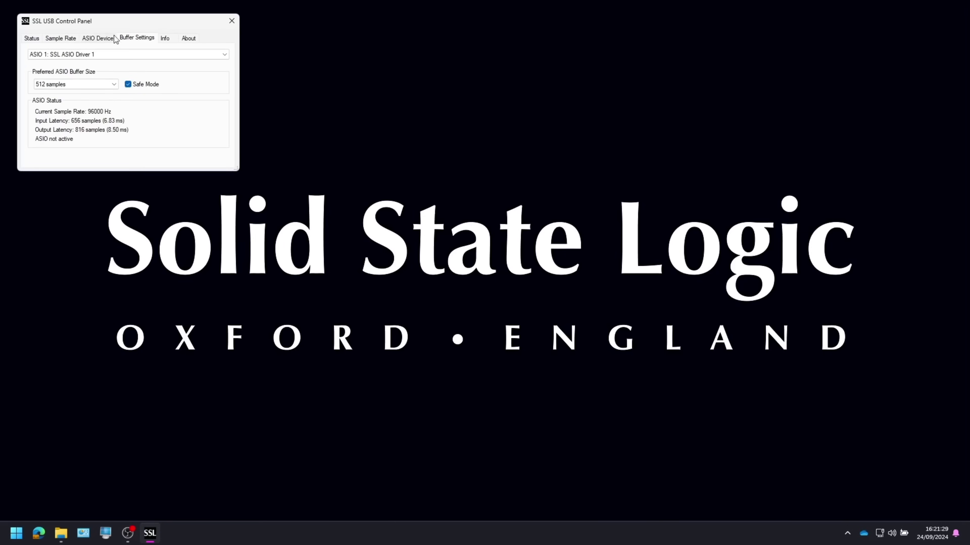
pyautogui.click(61, 38)
pyautogui.click(64, 68)
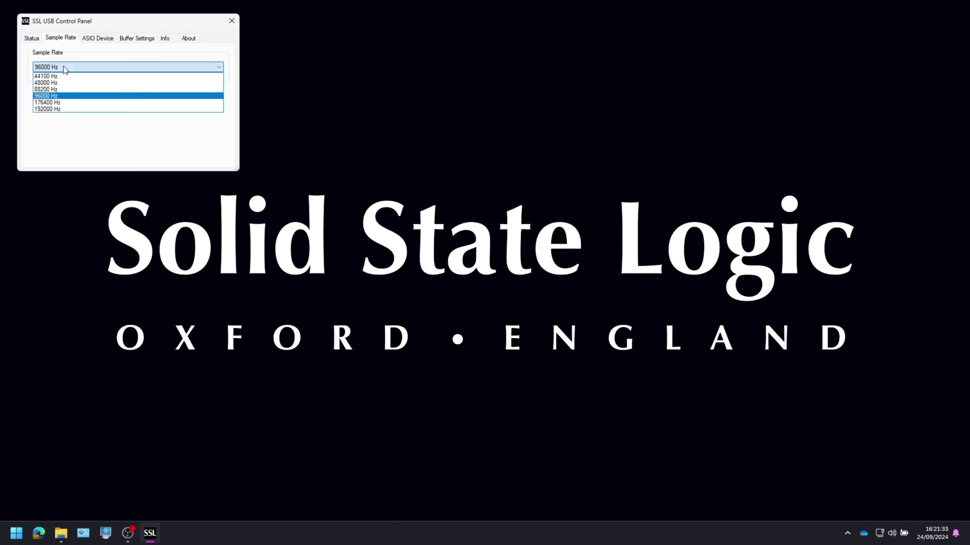
pyautogui.click(64, 67)
pyautogui.click(130, 40)
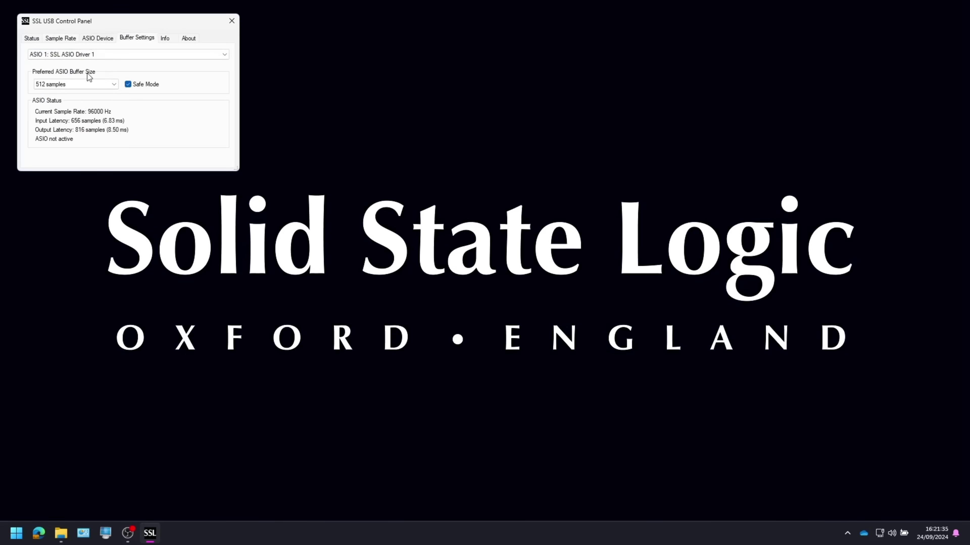
pyautogui.click(87, 83)
pyautogui.click(84, 82)
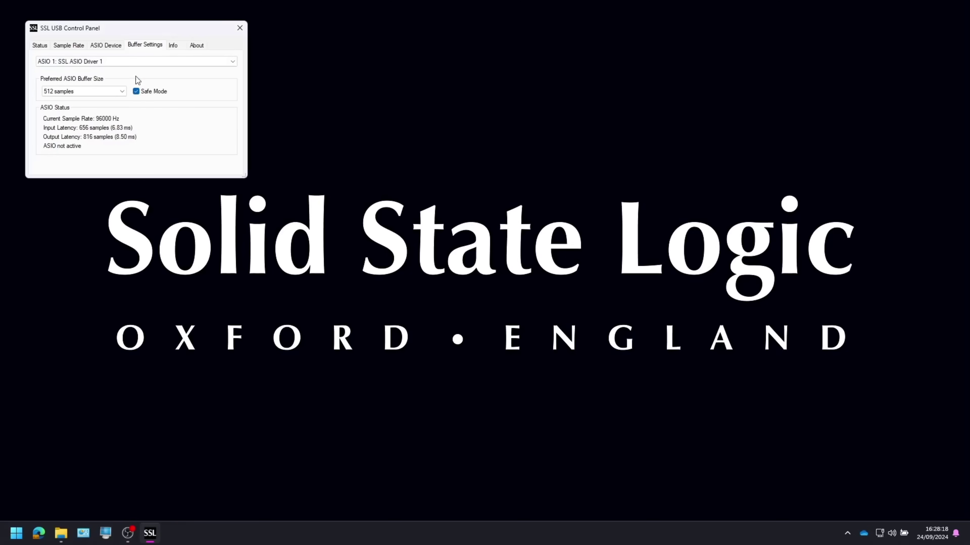
pyautogui.click(135, 92)
pyautogui.click(136, 92)
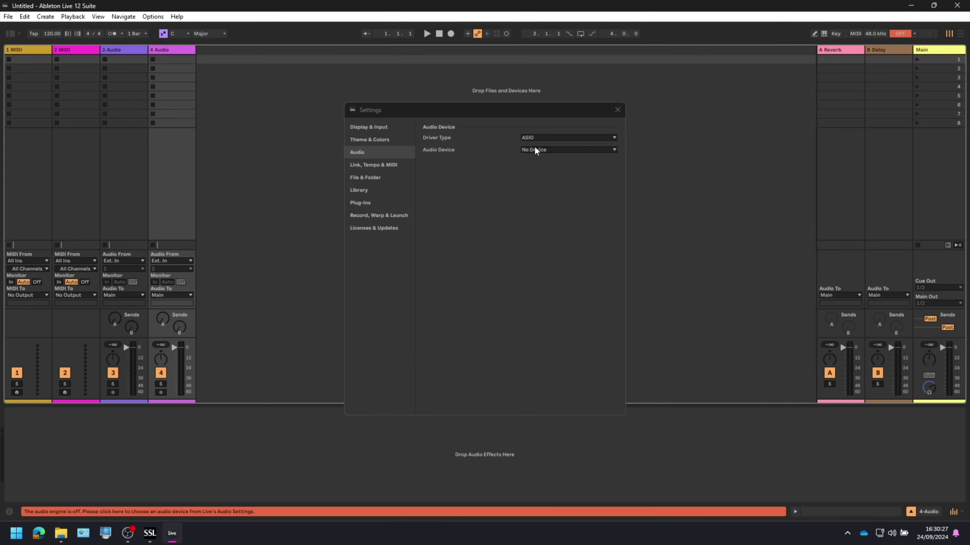
# Choose SSL ASIO Driver 1 in Live, and SSL 2 Mk II as macOS input and output
pyautogui.click(541, 149)
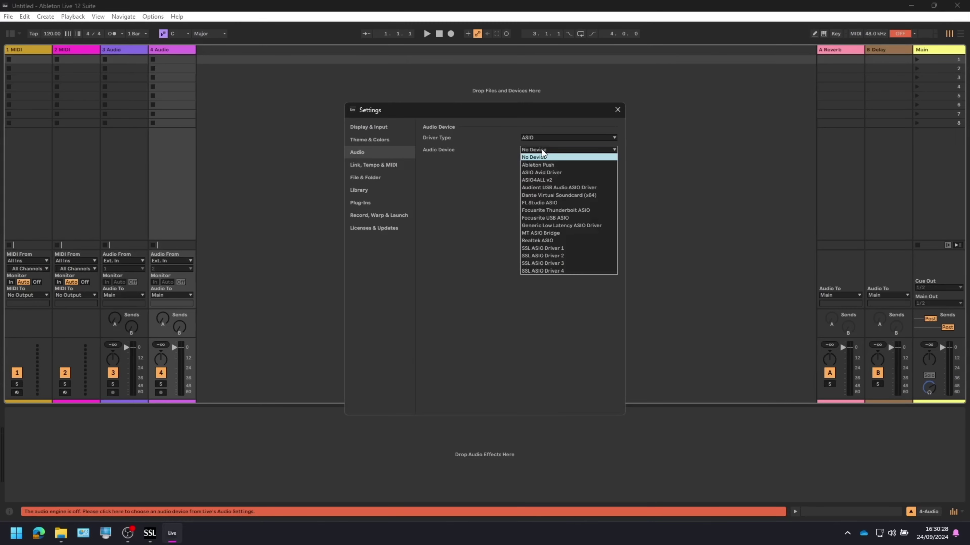
pyautogui.click(534, 248)
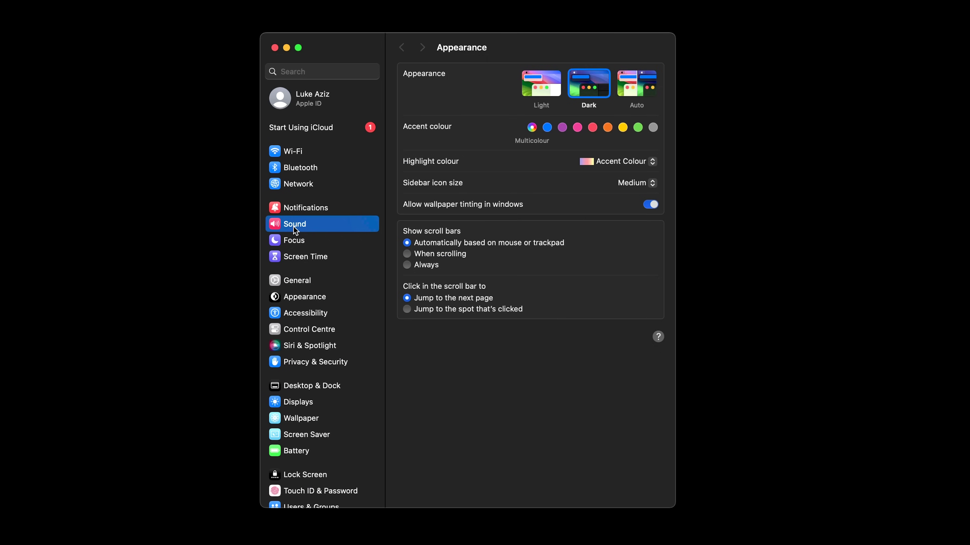
pyautogui.click(293, 226)
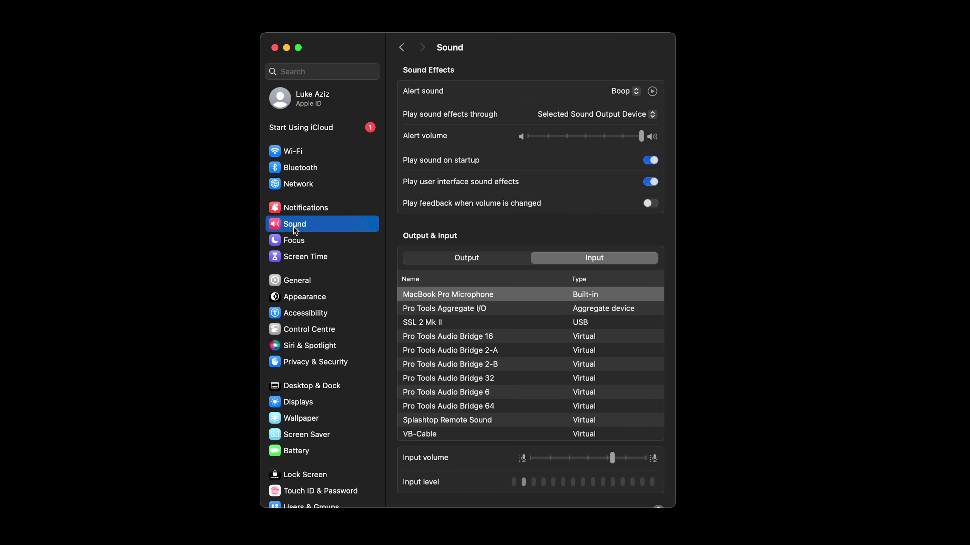
pyautogui.click(441, 323)
pyautogui.click(479, 259)
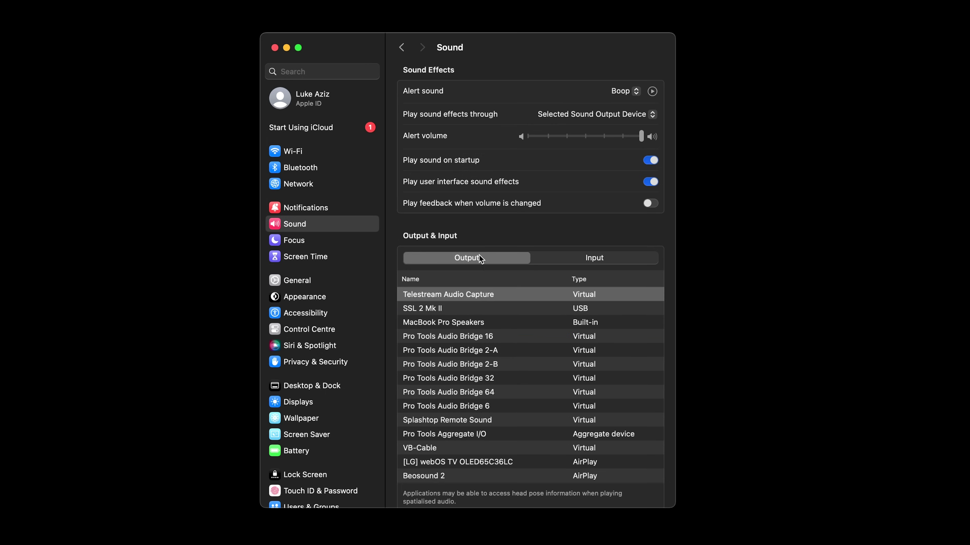
pyautogui.click(455, 311)
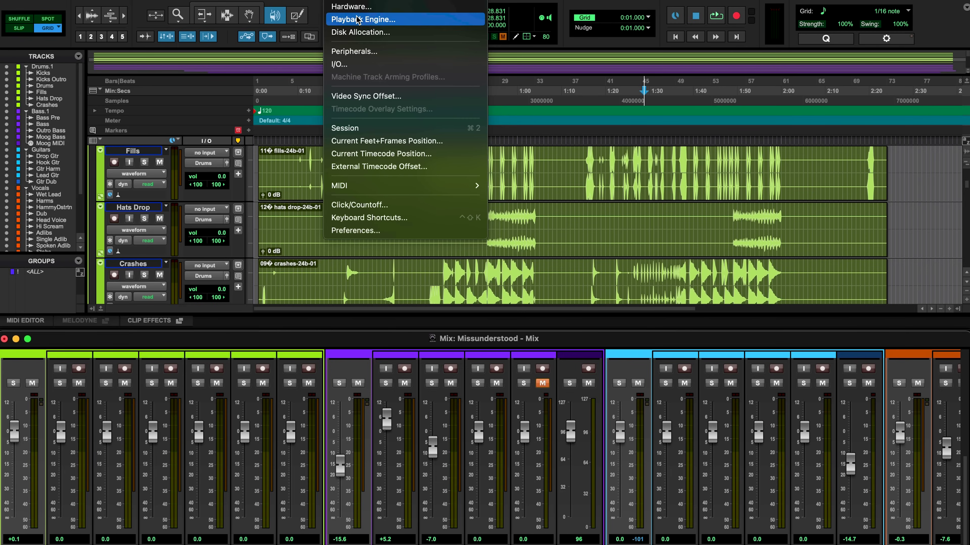
# Check the Pro Tools Playback Engine device list, then bring up Logic's audio device settings
pyautogui.click(357, 21)
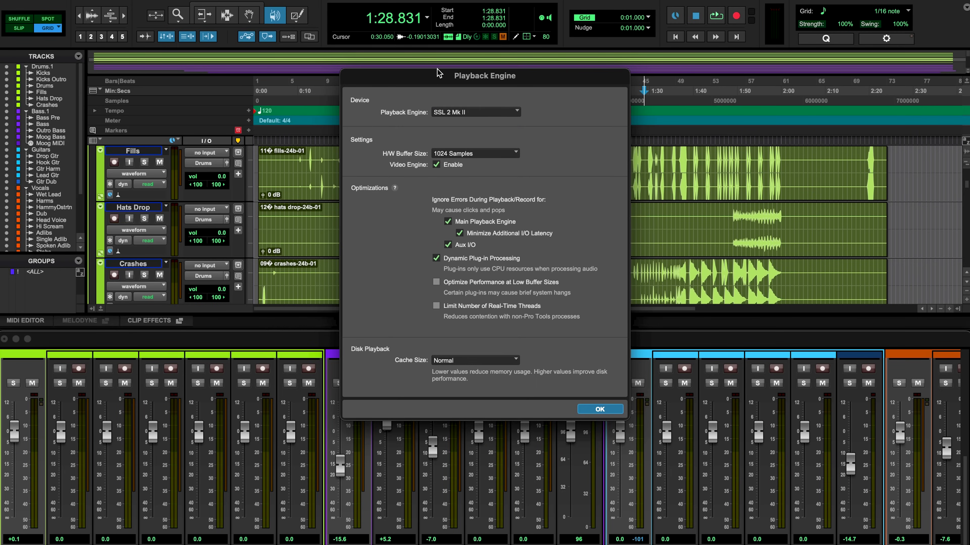
pyautogui.click(448, 111)
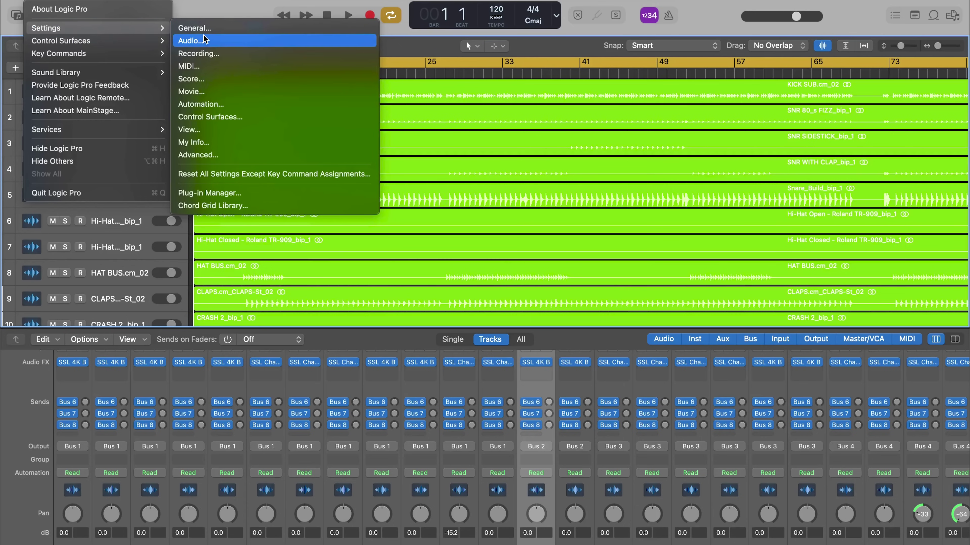
pyautogui.click(204, 39)
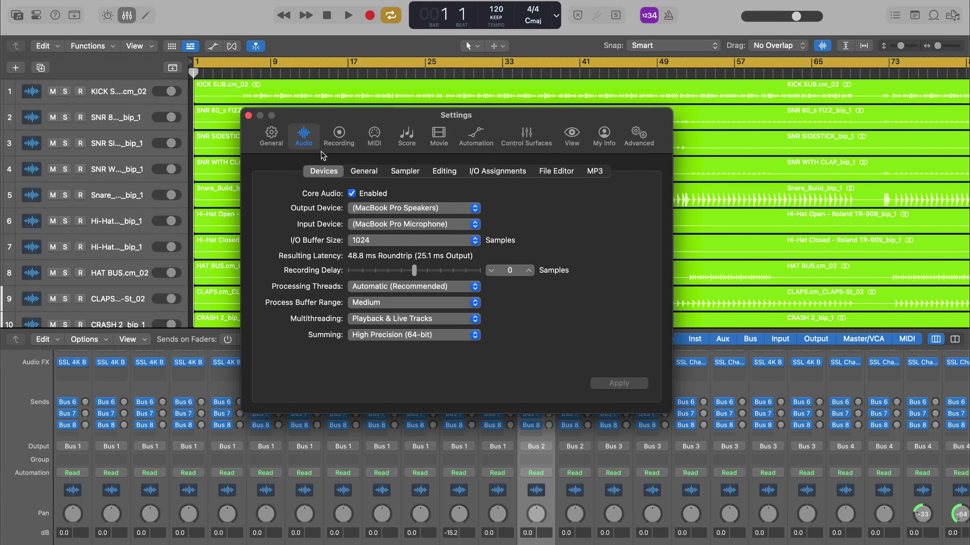
# Set Logic's Output Device to SSL 2 Mk II and bring up the I/O Buffer Size choices
pyautogui.click(397, 210)
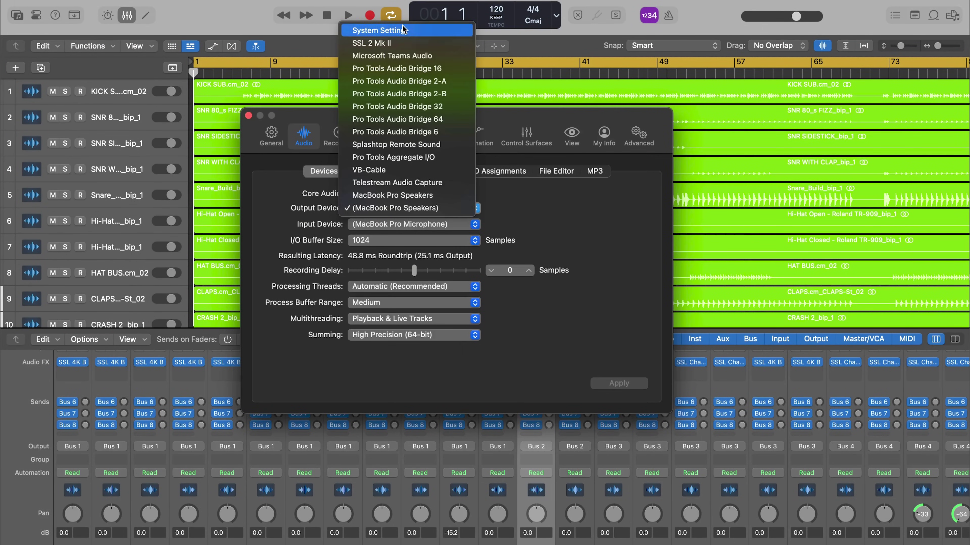
pyautogui.click(372, 43)
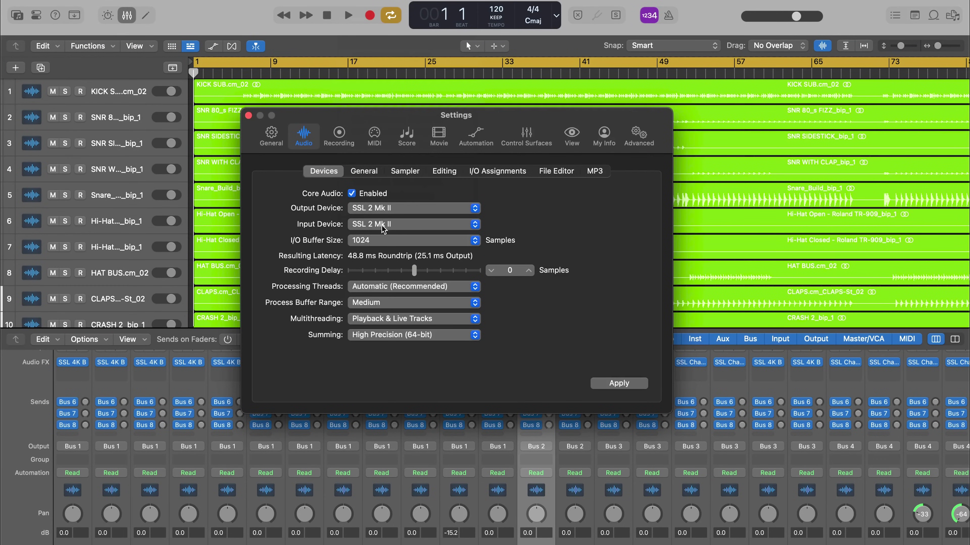
pyautogui.click(383, 242)
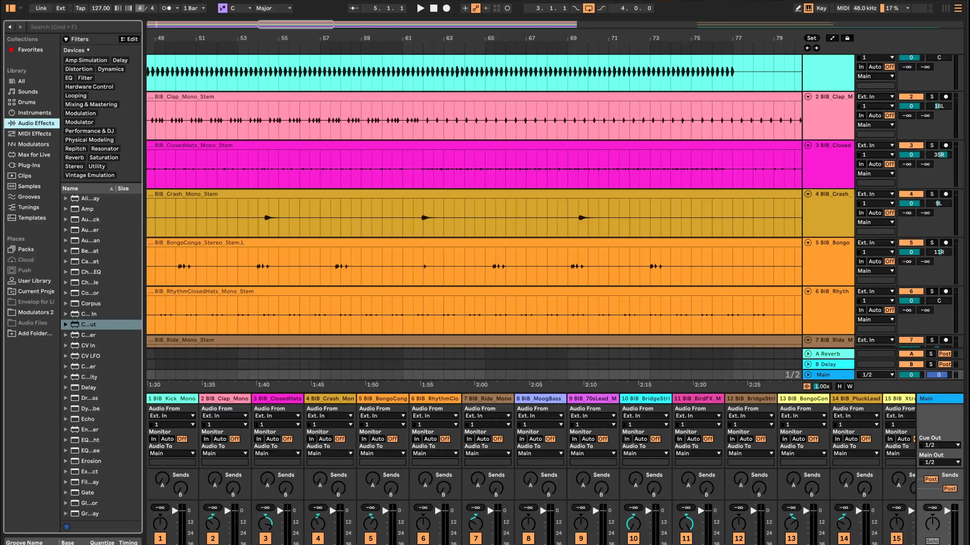
# In Live's Audio settings, choose SSL 2 Mk II as input and output device
pyautogui.click(46, 1)
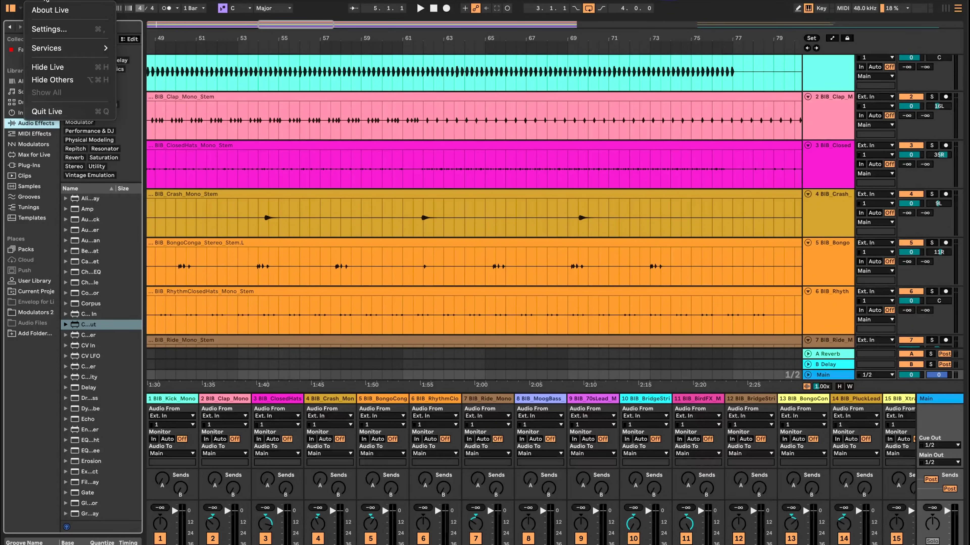
pyautogui.click(48, 29)
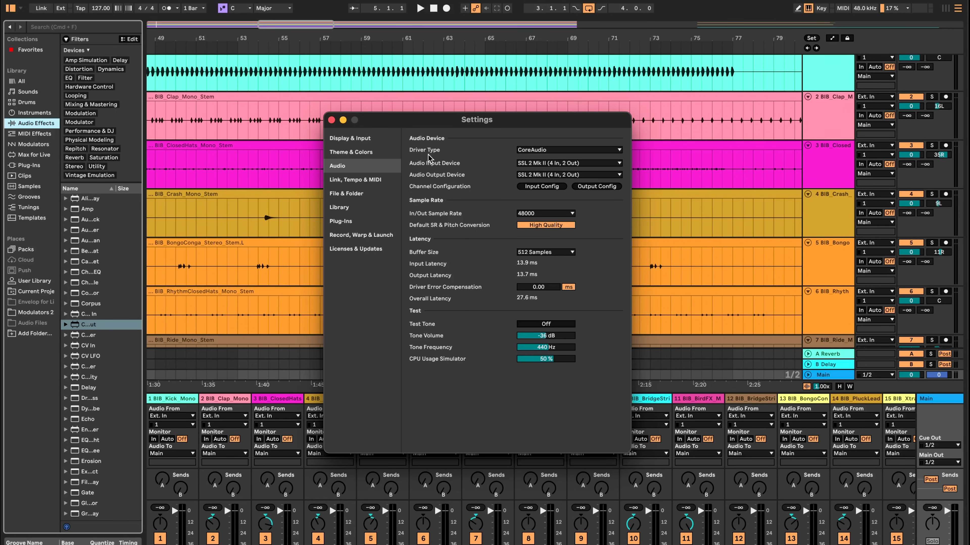
pyautogui.click(558, 163)
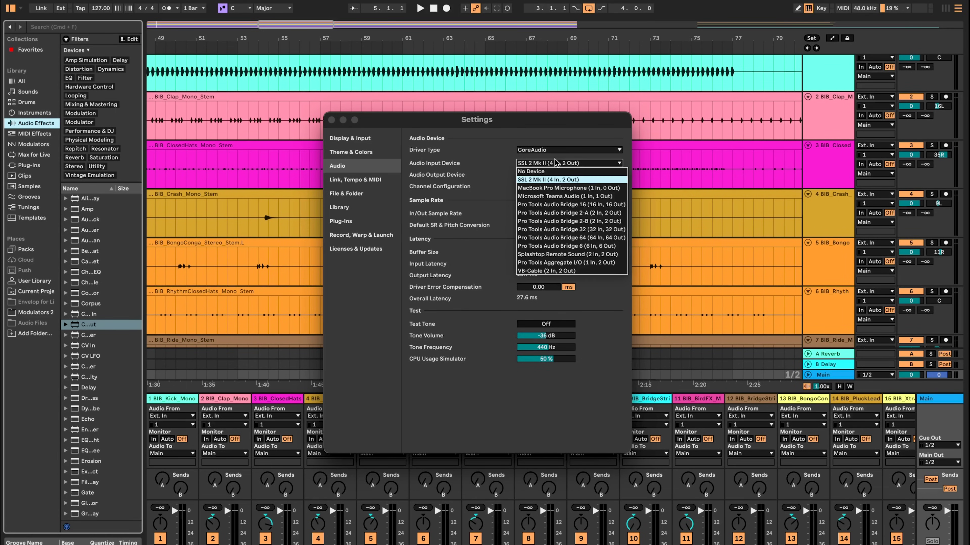
pyautogui.click(596, 180)
pyautogui.click(589, 174)
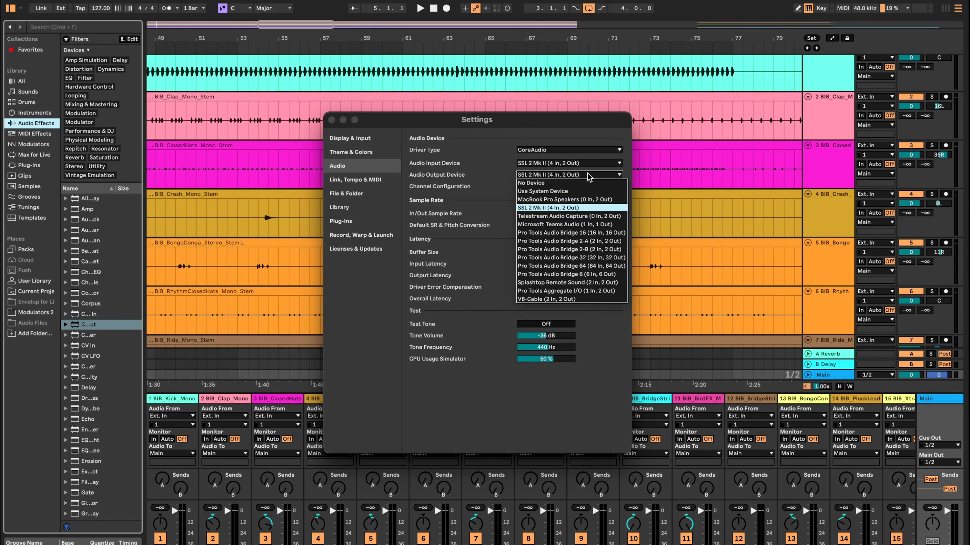
pyautogui.click(581, 208)
# Accept the input and output channel configurations, keeping outputs 1/2 enabled
pyautogui.click(557, 187)
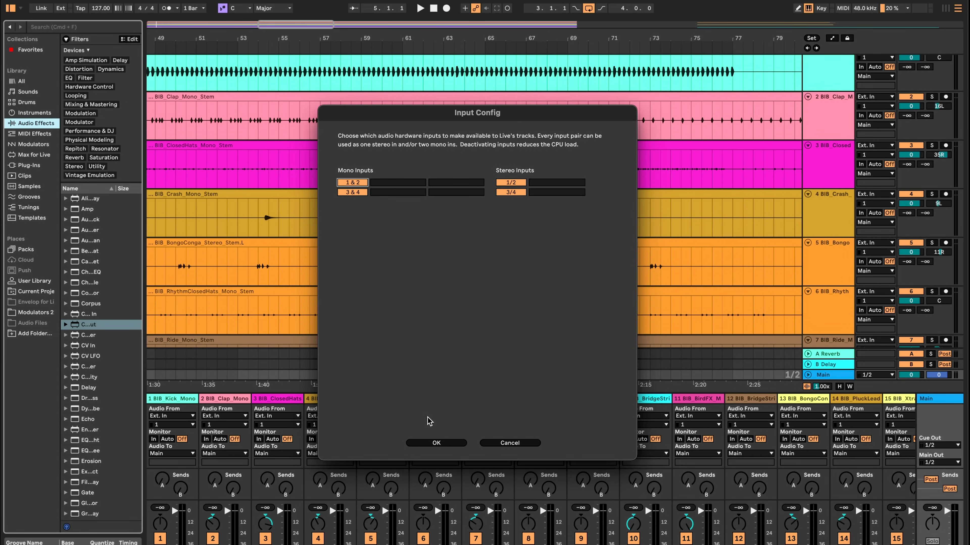
pyautogui.click(429, 442)
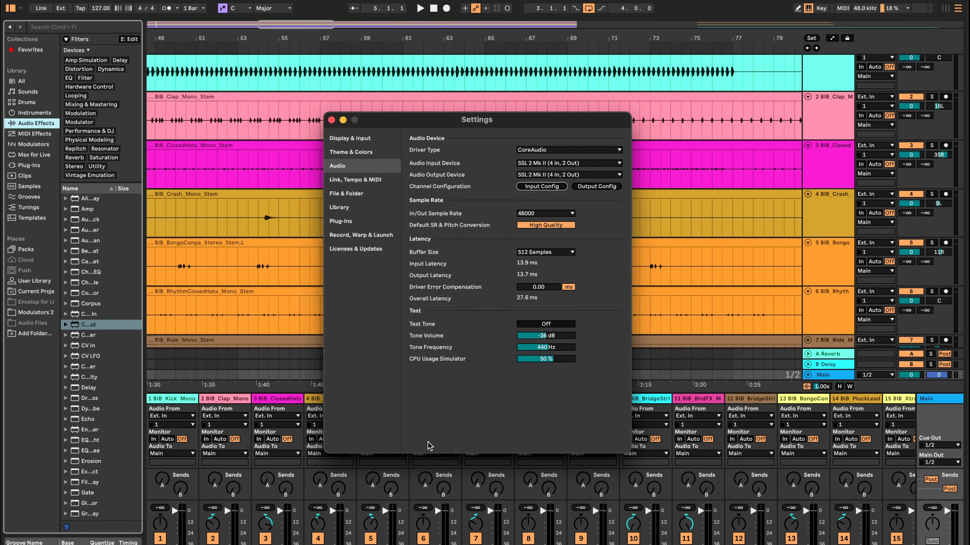
pyautogui.click(588, 188)
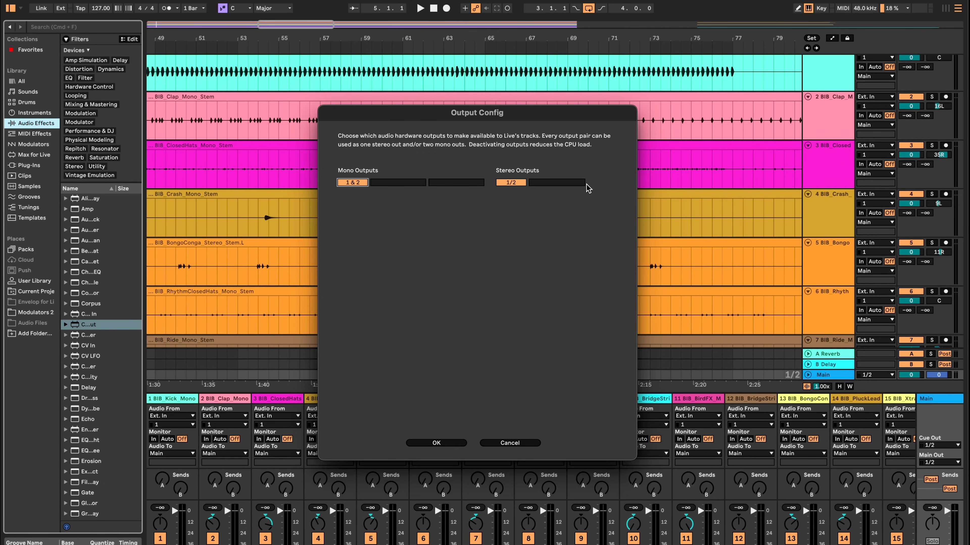
pyautogui.click(434, 443)
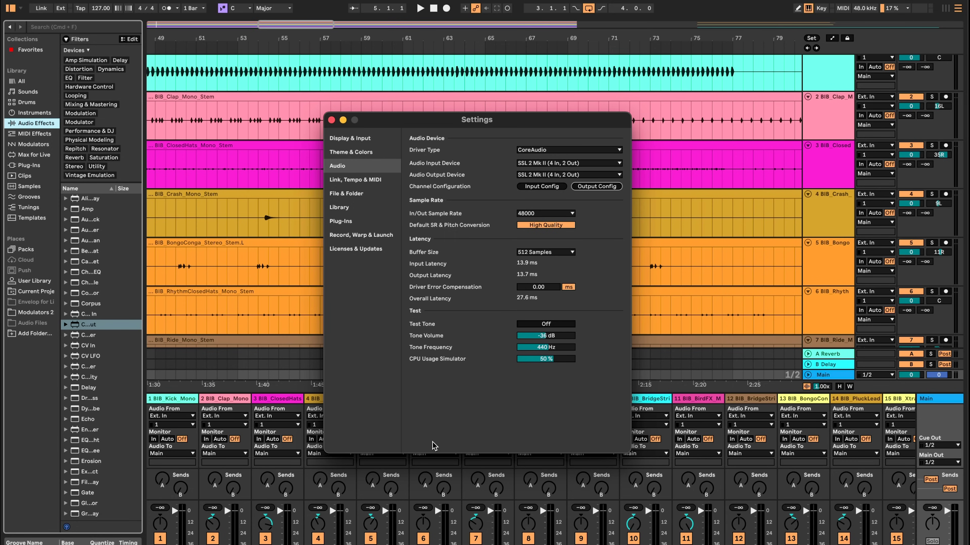
# Keep Live's sample rate at 48000 and set the buffer size to 64 samples
pyautogui.click(558, 215)
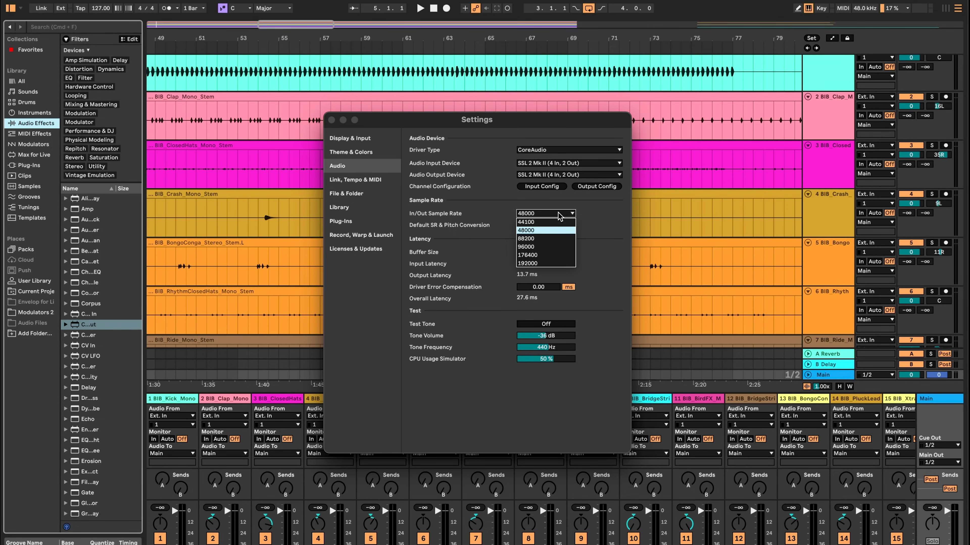
pyautogui.click(558, 215)
pyautogui.click(558, 253)
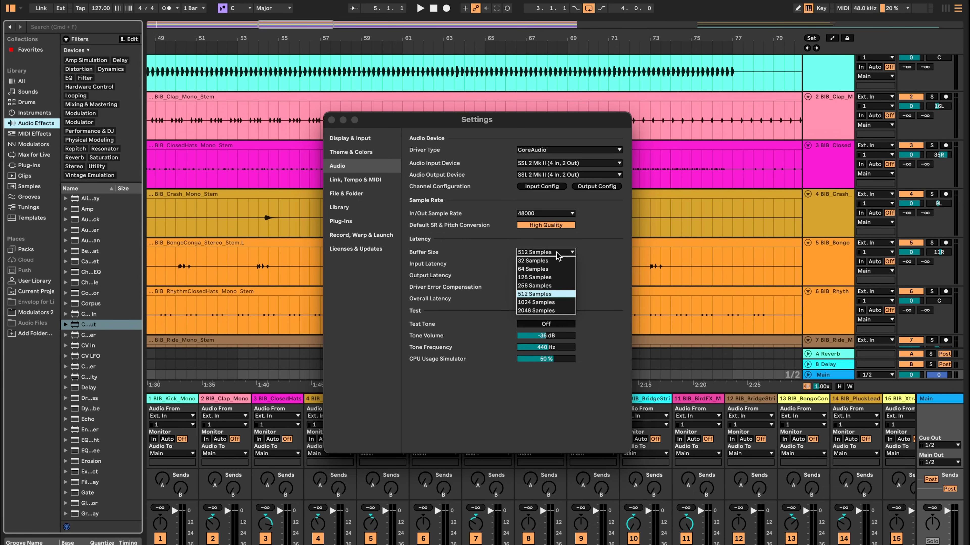
pyautogui.click(556, 269)
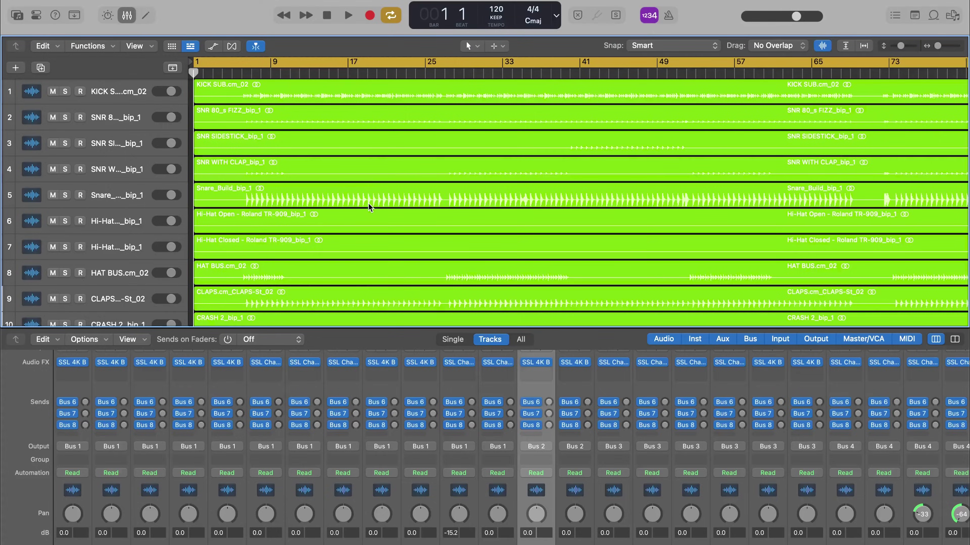
# In Logic's Audio settings, set SSL 2 Mk II output and a 256-sample I/O buffer, then apply
pyautogui.click(41, 0)
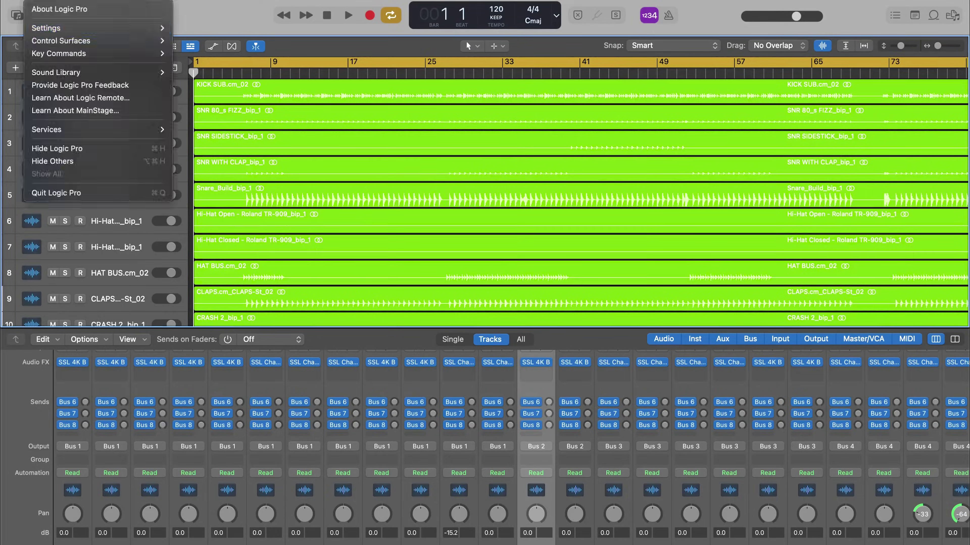
pyautogui.moveTo(50, 28)
pyautogui.click(203, 40)
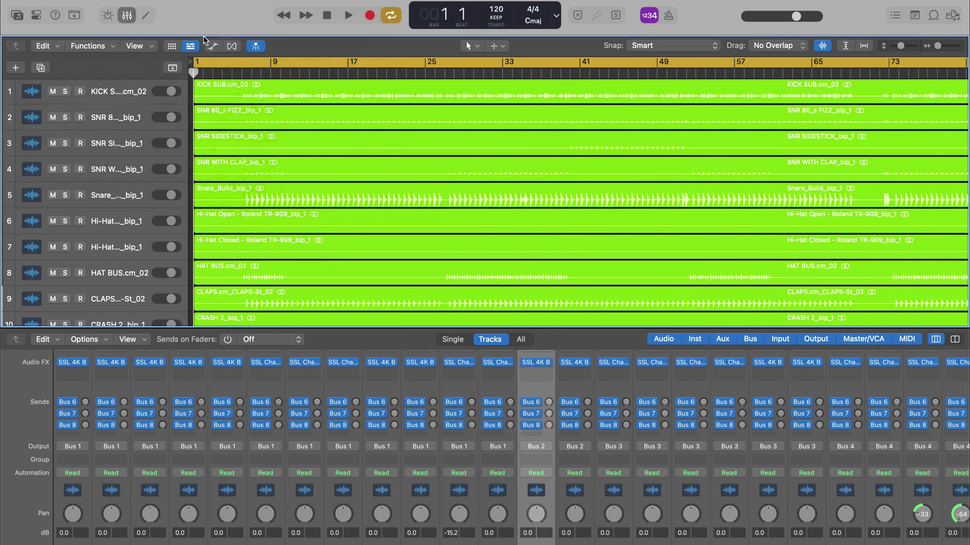
pyautogui.click(397, 210)
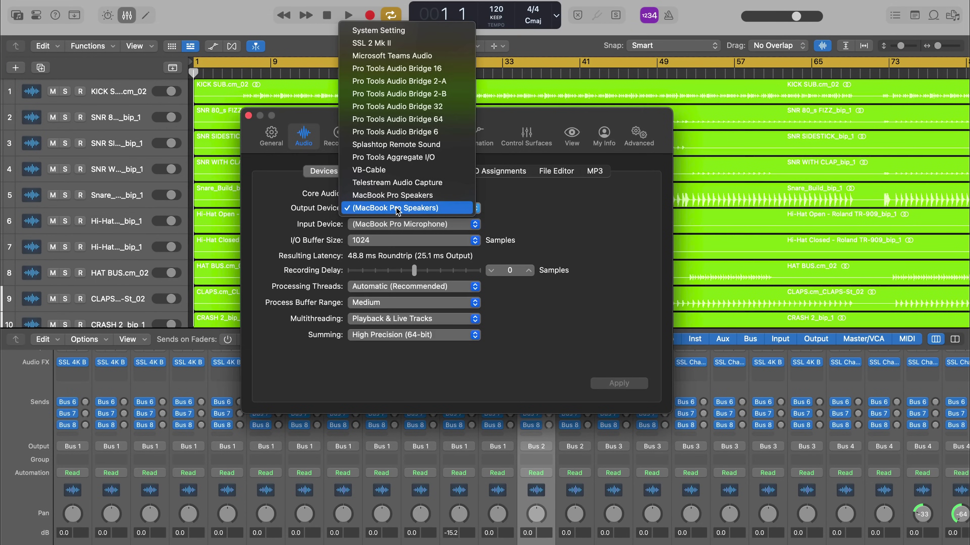
pyautogui.click(397, 42)
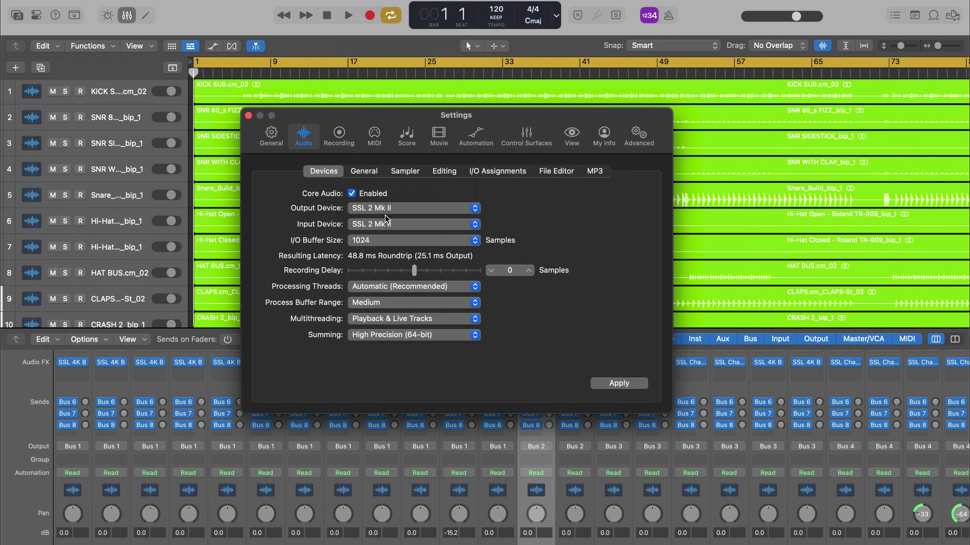
pyautogui.click(383, 241)
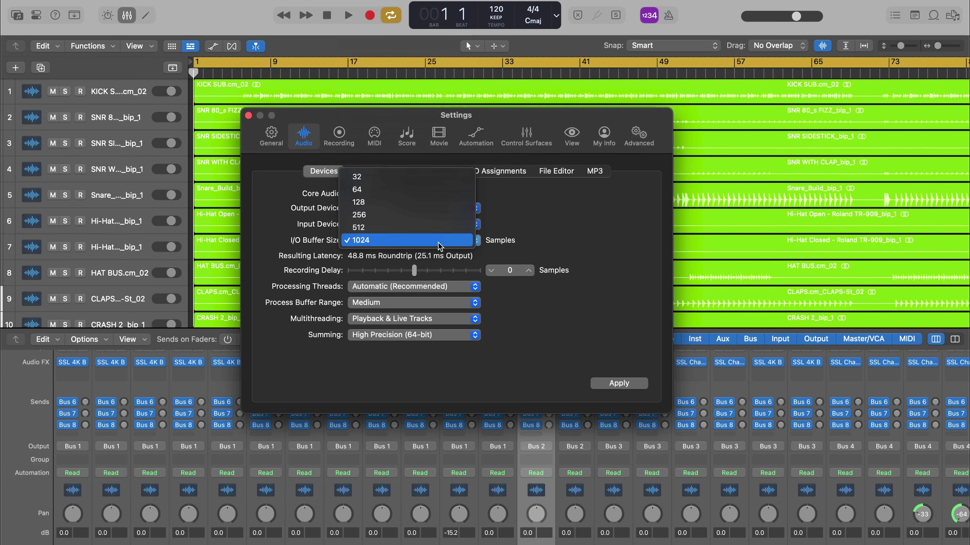
pyautogui.click(446, 214)
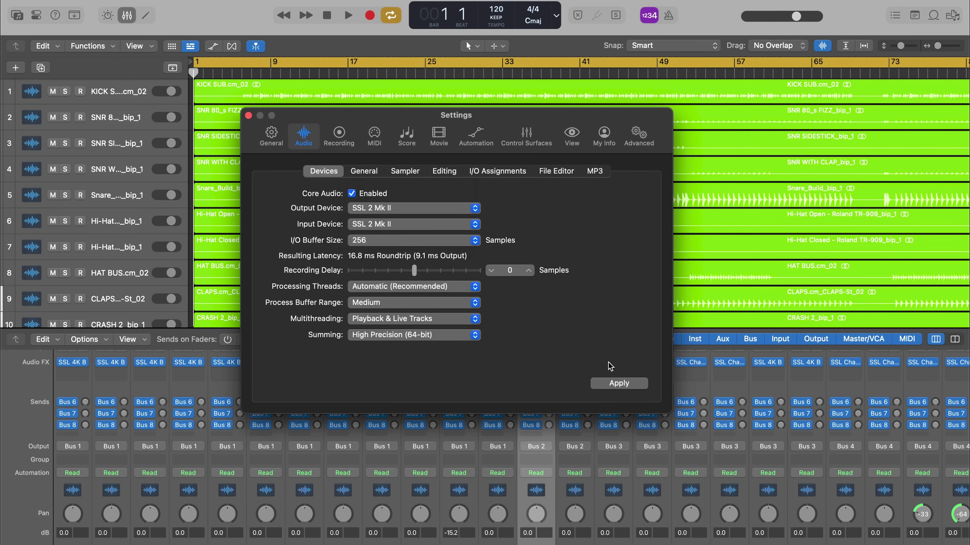
pyautogui.click(604, 385)
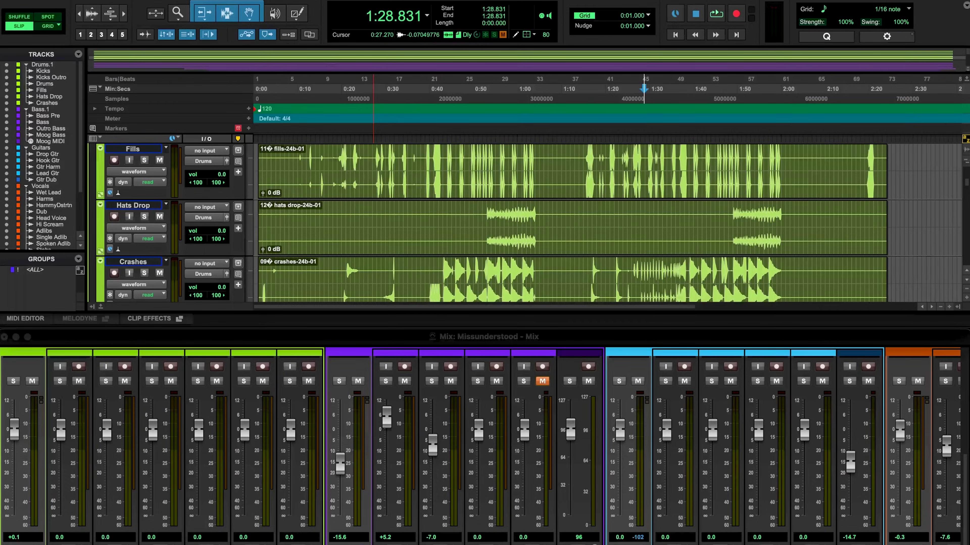
# Keep SSL 2 Mk II and a 1024-sample H/W buffer in Pro Tools' Playback Engine and confirm
pyautogui.click(381, 17)
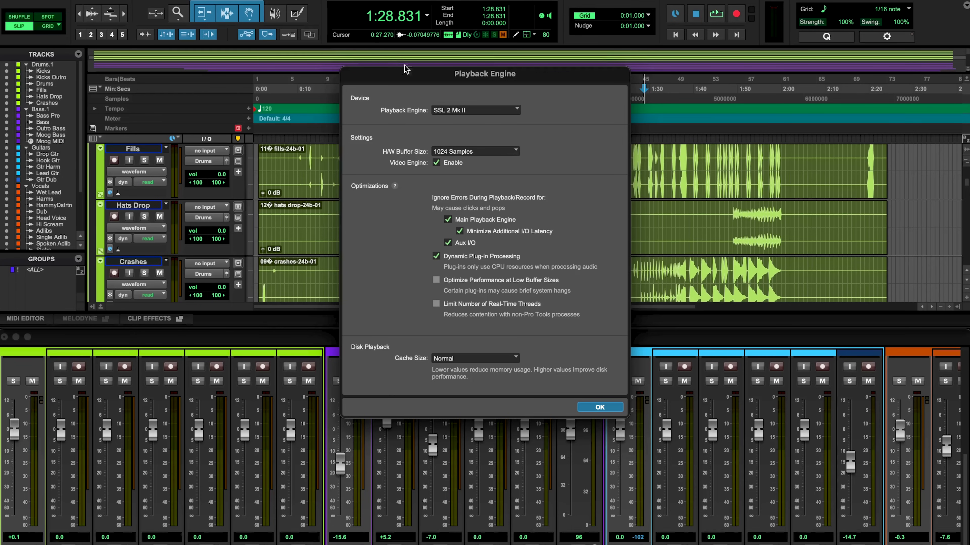
pyautogui.click(458, 111)
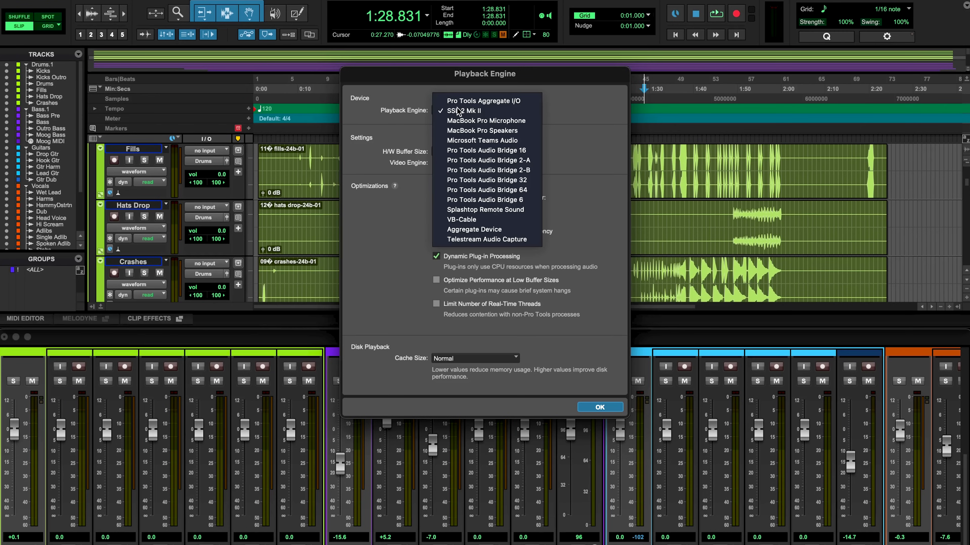
pyautogui.click(518, 112)
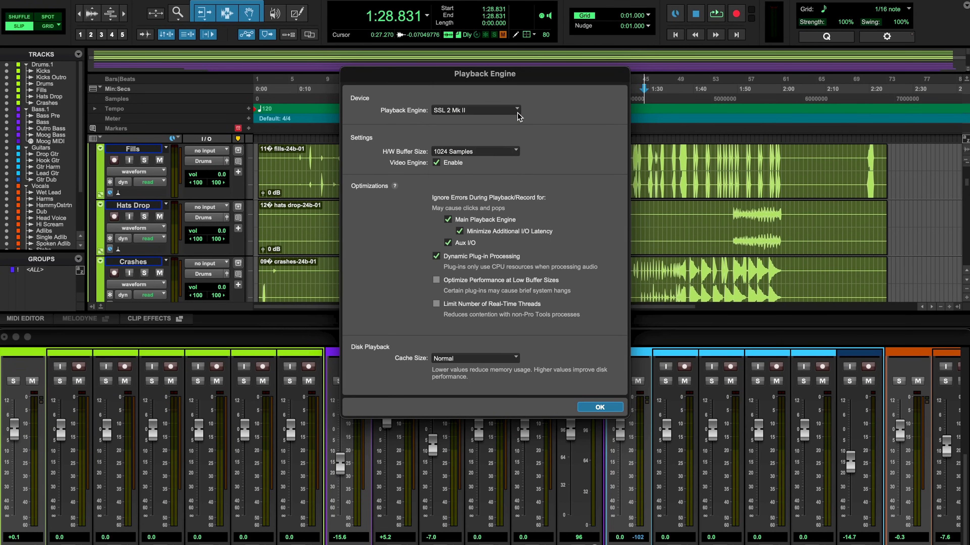
pyautogui.click(495, 158)
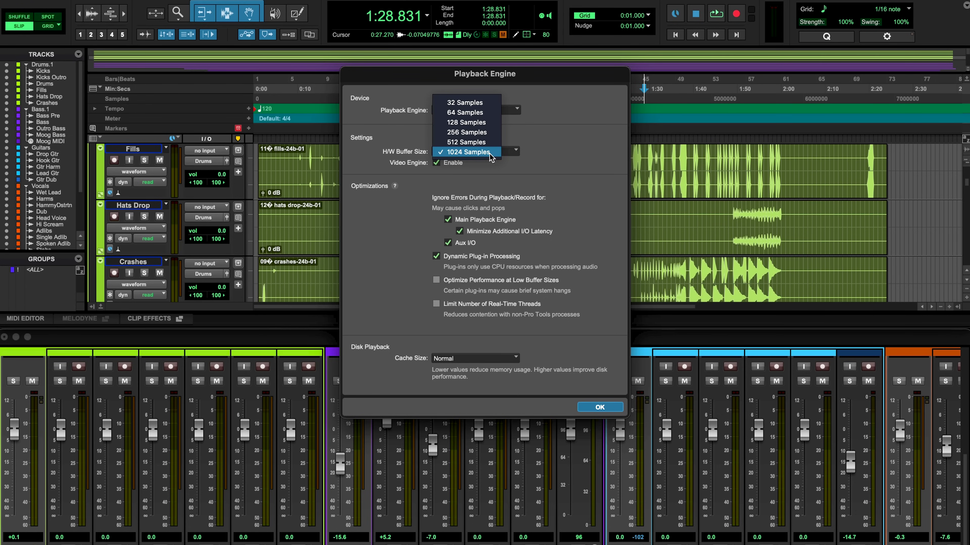
pyautogui.click(489, 153)
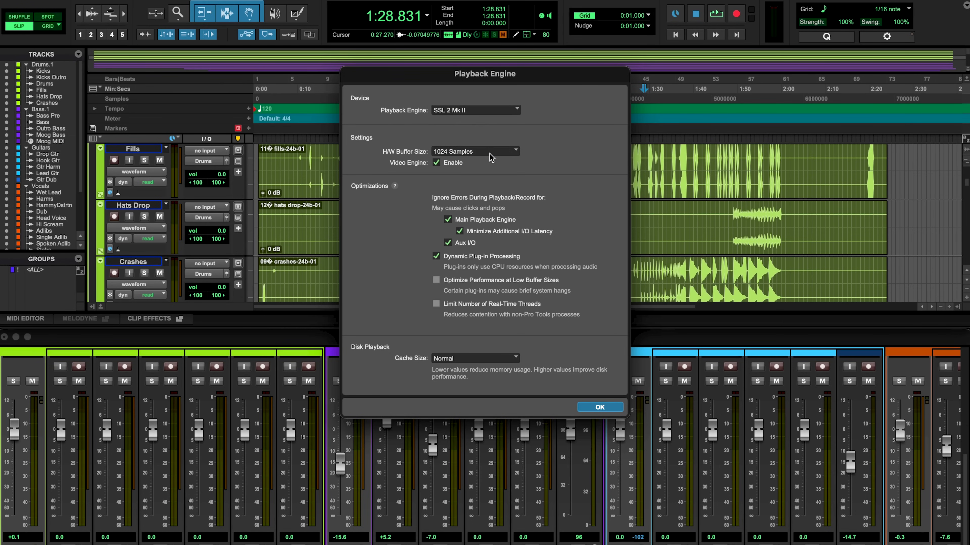
pyautogui.click(591, 407)
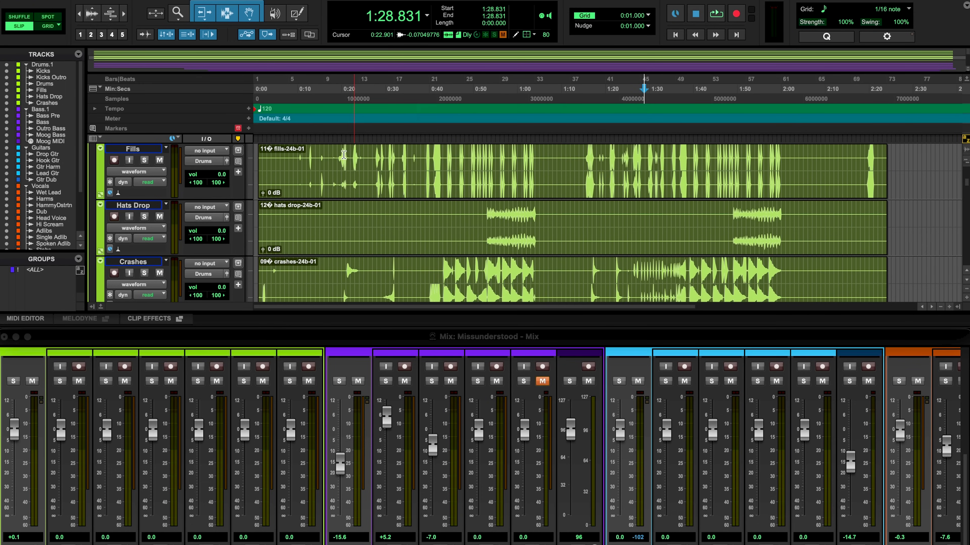
# Open Pro Tools' I/O Setup and review the Input, Output and Bus paths, ending on Monitor mapped to Output 1-2
pyautogui.click(340, 1)
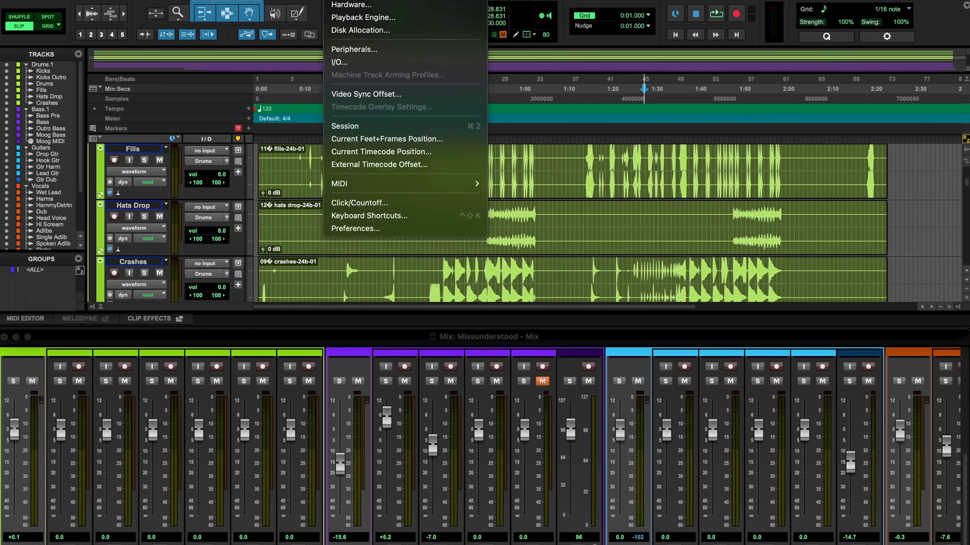
pyautogui.click(345, 61)
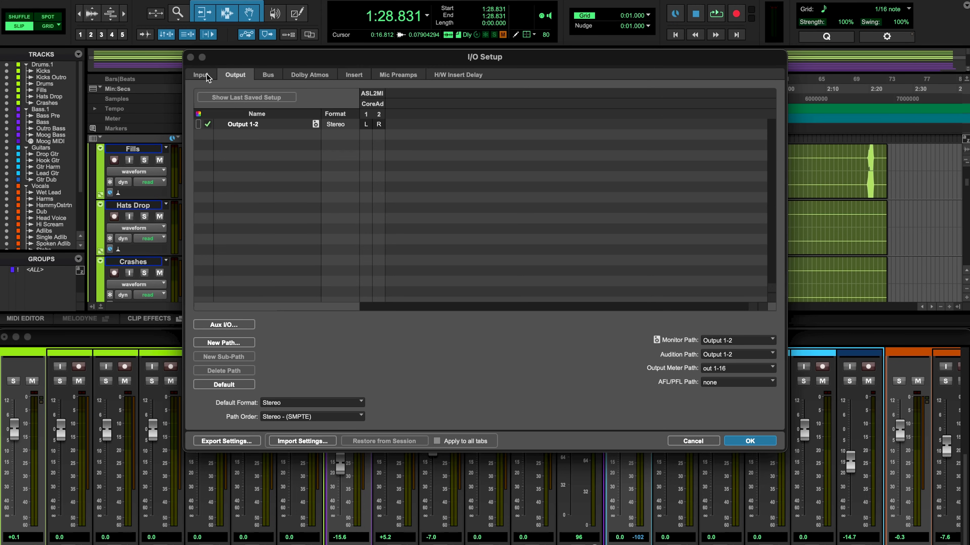
pyautogui.click(197, 76)
pyautogui.click(235, 75)
pyautogui.click(276, 76)
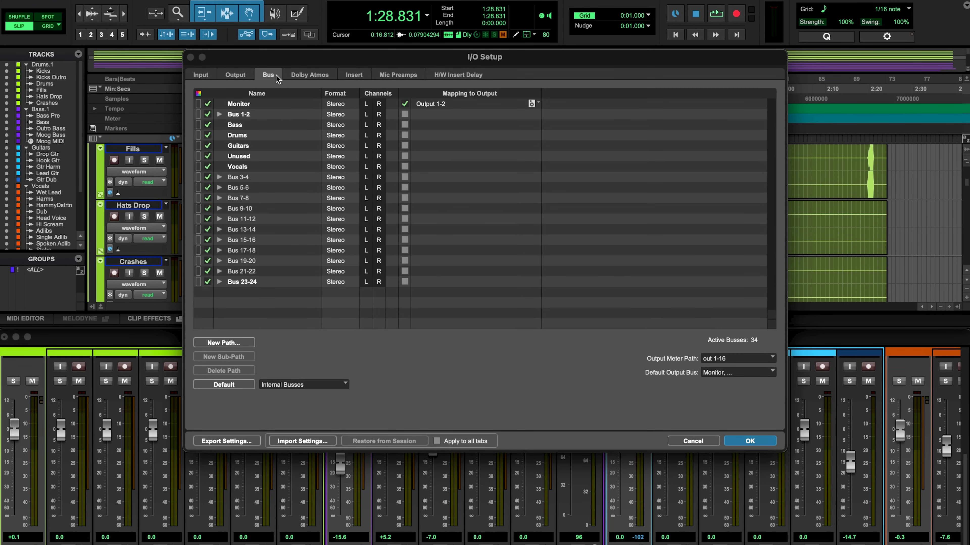